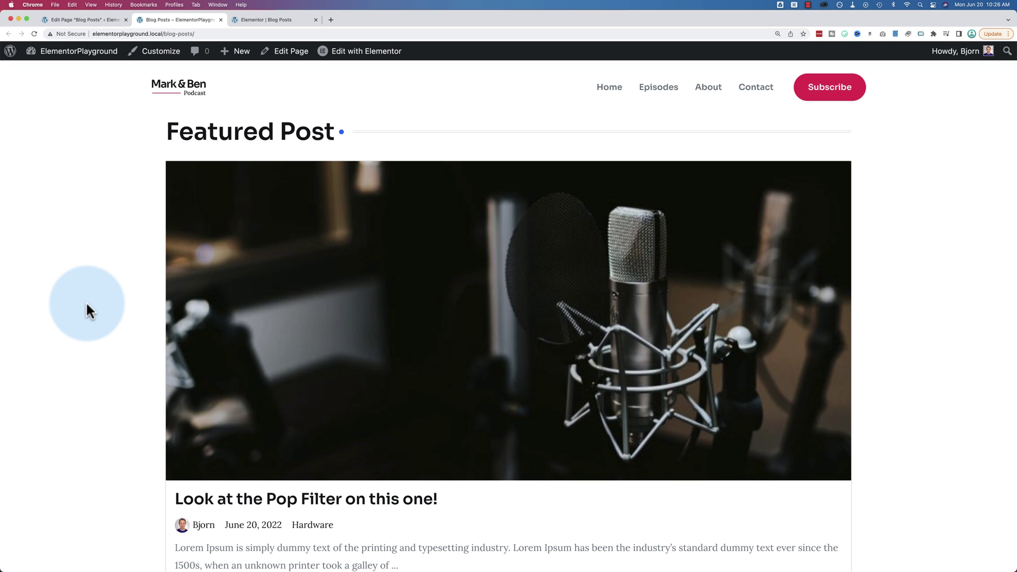
Step: Examine the finished Blog Posts page, from the featured post down to the grid of blog posts
{"action": "scroll", "coordinate": [116, 241], "scroll_direction": "down", "scroll_amount": 1}
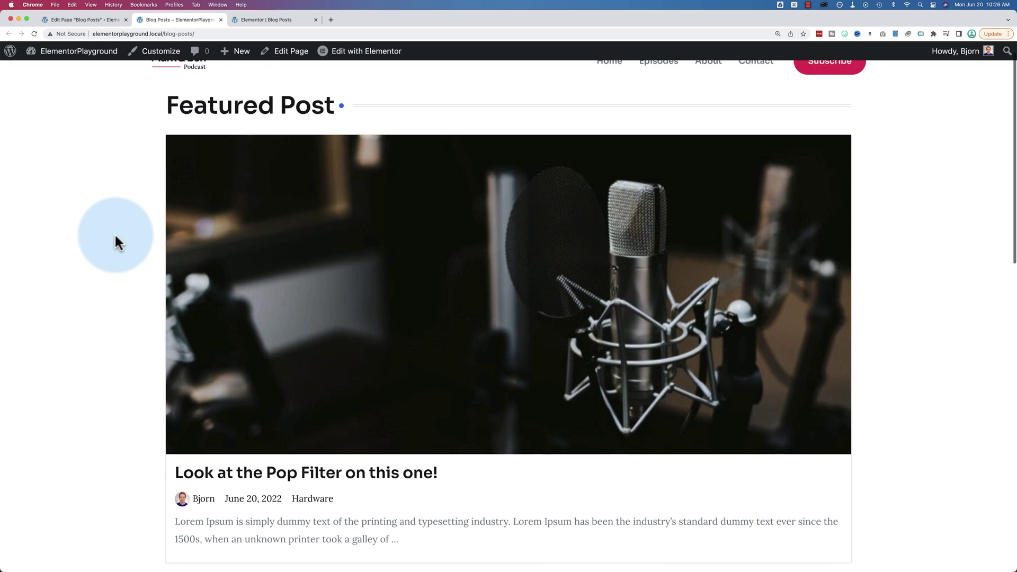
{"action": "scroll", "coordinate": [116, 241], "scroll_direction": "down", "scroll_amount": 1}
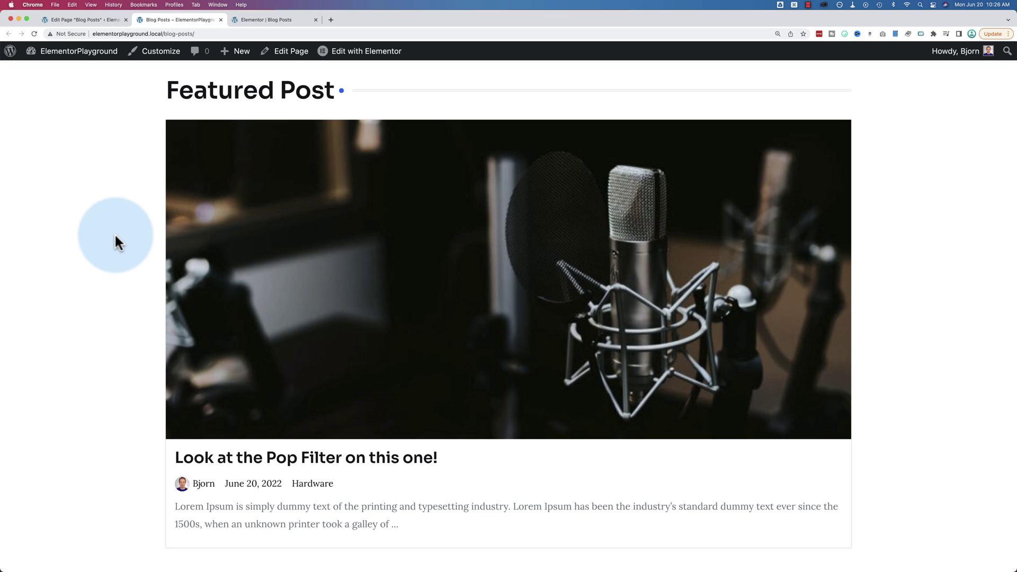
{"action": "scroll", "coordinate": [115, 238], "scroll_direction": "down", "scroll_amount": 8}
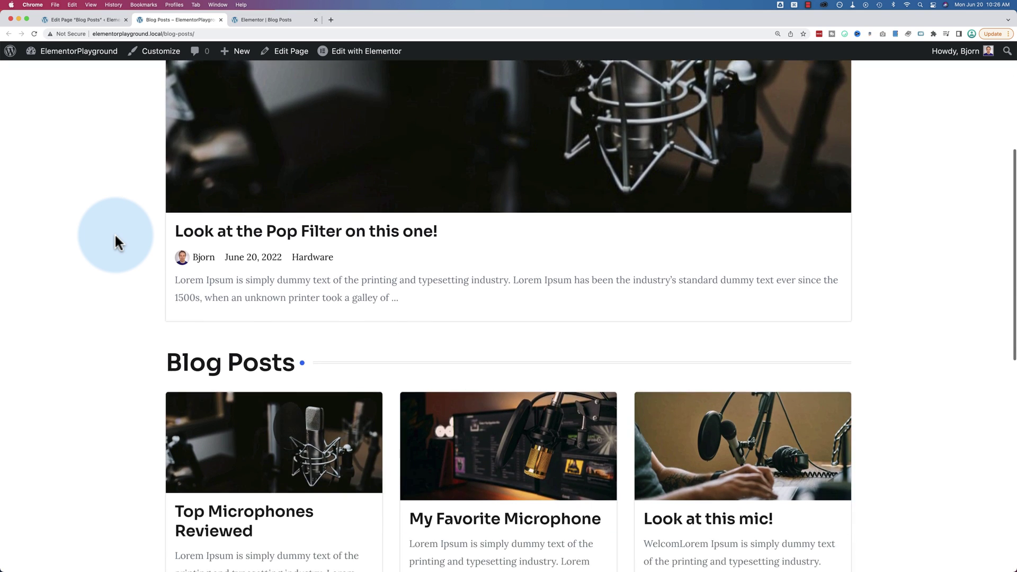
{"action": "scroll", "coordinate": [114, 233], "scroll_direction": "down", "scroll_amount": 2}
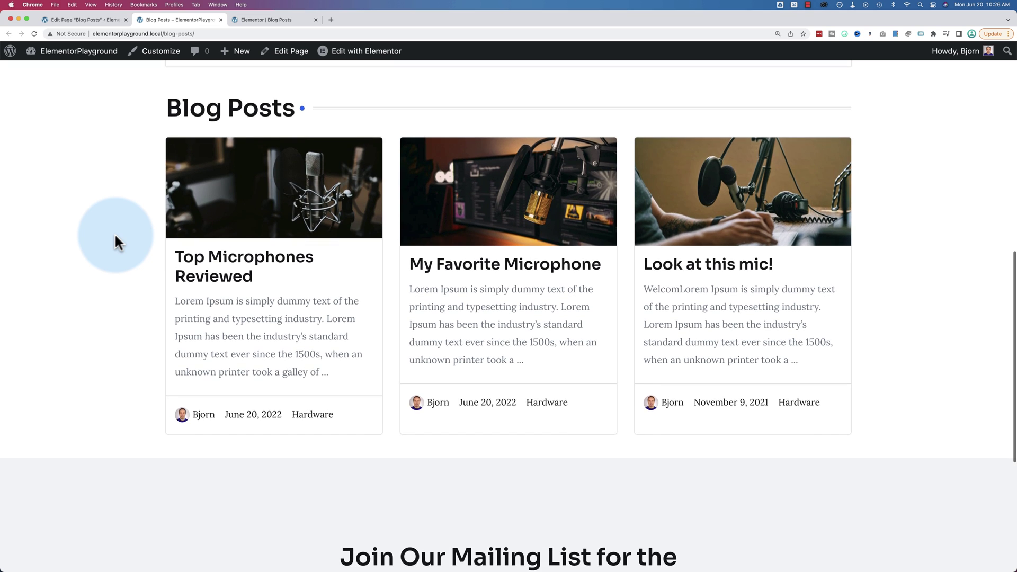
{"action": "scroll", "coordinate": [115, 233], "scroll_direction": "up", "scroll_amount": 1}
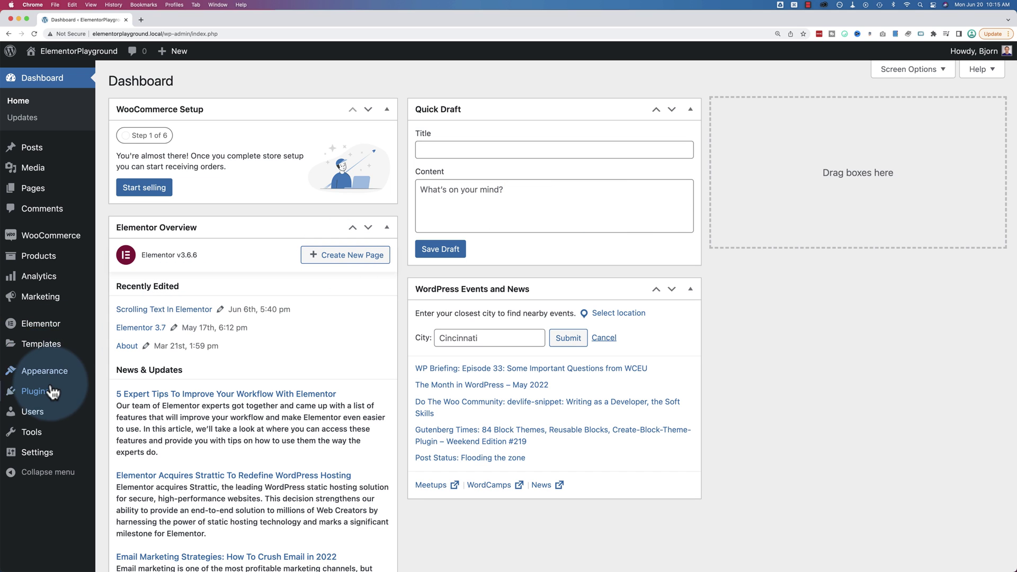
Step: Search the plugins available to add for "elementor"
{"action": "left_click", "coordinate": [46, 392]}
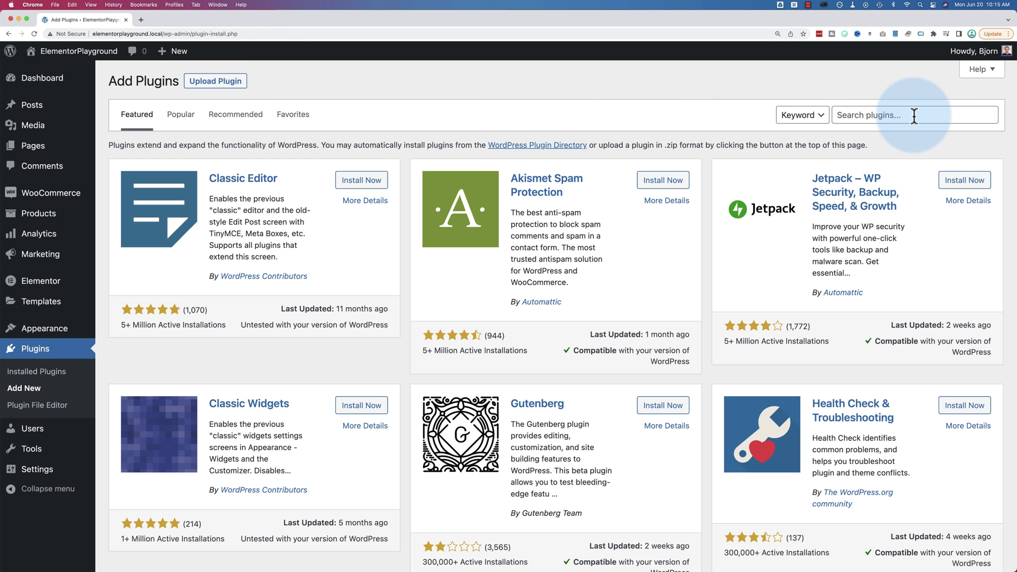
{"action": "left_click", "coordinate": [913, 116]}
{"action": "type", "text": "elemen"}
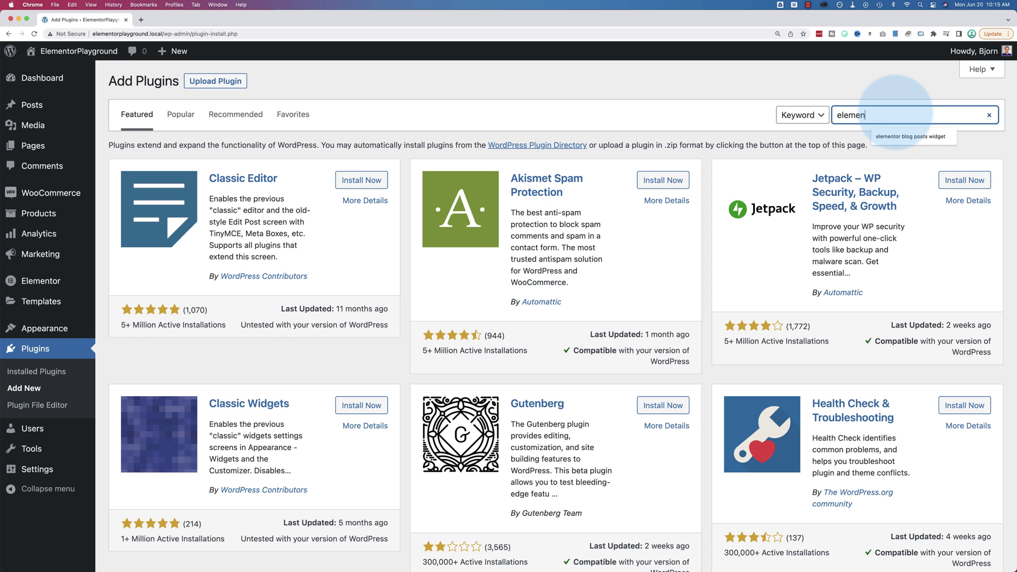
{"action": "type", "text": "tor"}
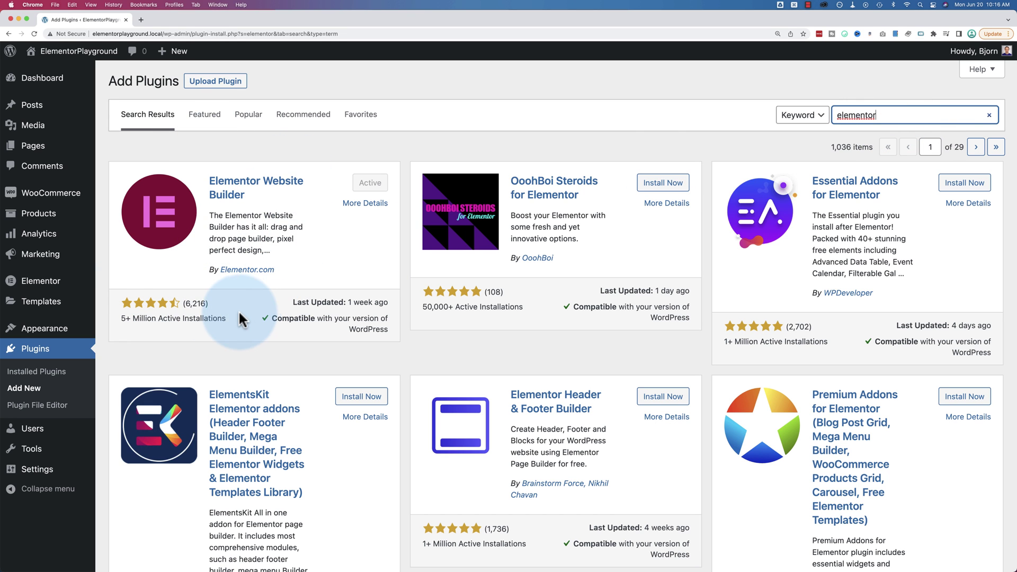
Step: Search for "the post grid" and install and activate The Post Grid plugin by RadiusTheme
{"action": "double_click", "coordinate": [851, 117]}
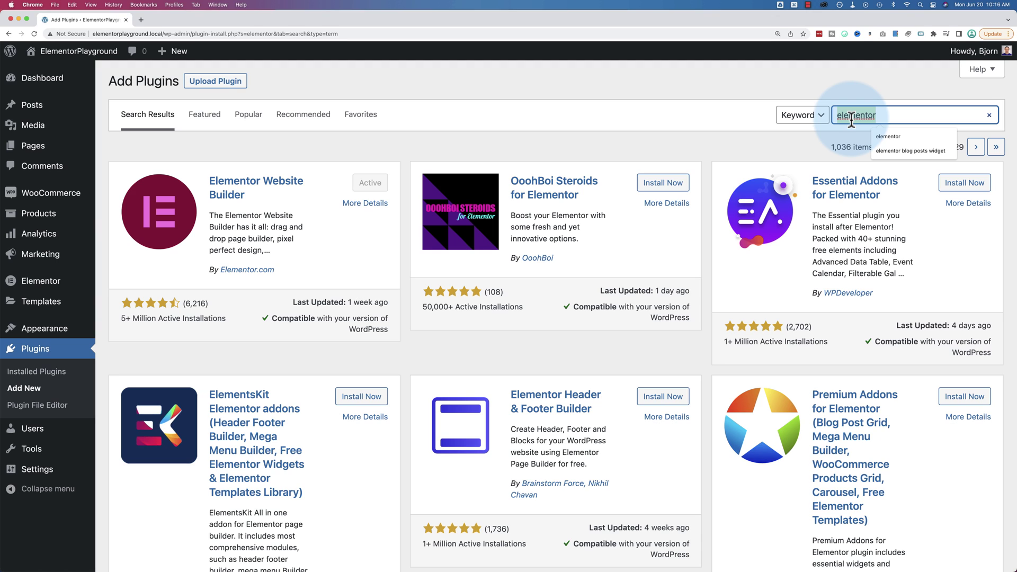
{"action": "type", "text": "the post grid"}
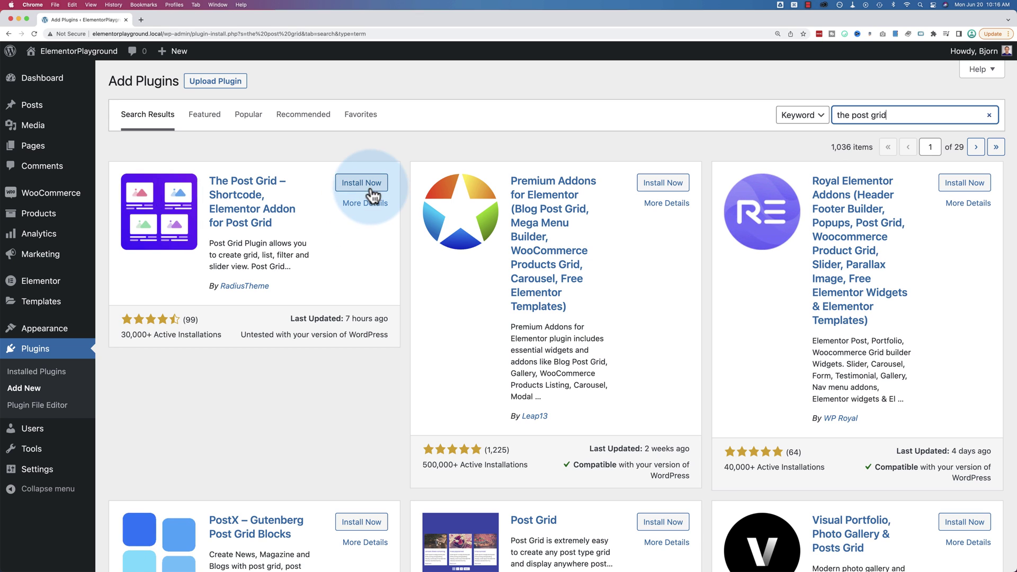
{"action": "left_click", "coordinate": [345, 185]}
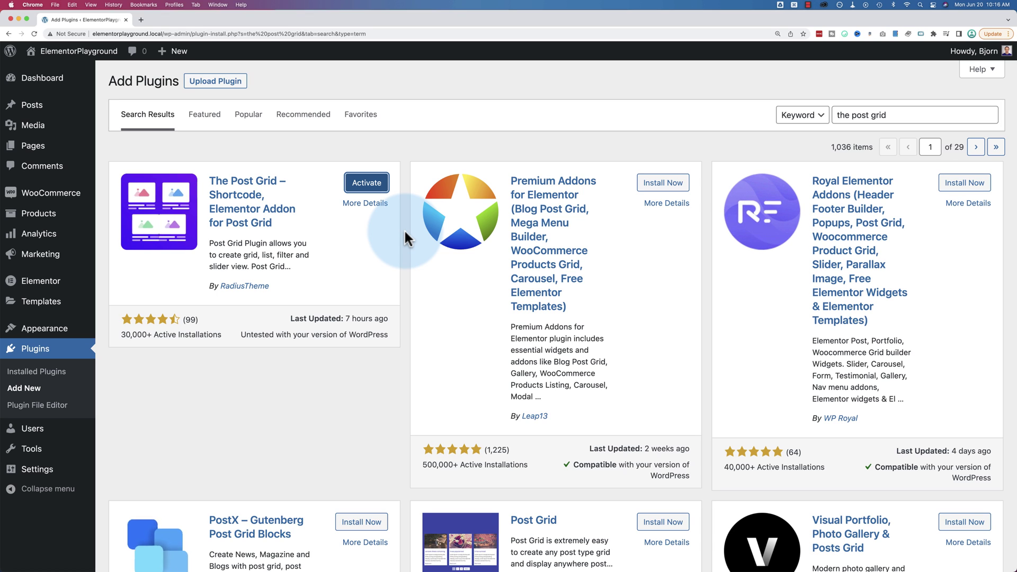
{"action": "left_click", "coordinate": [369, 191]}
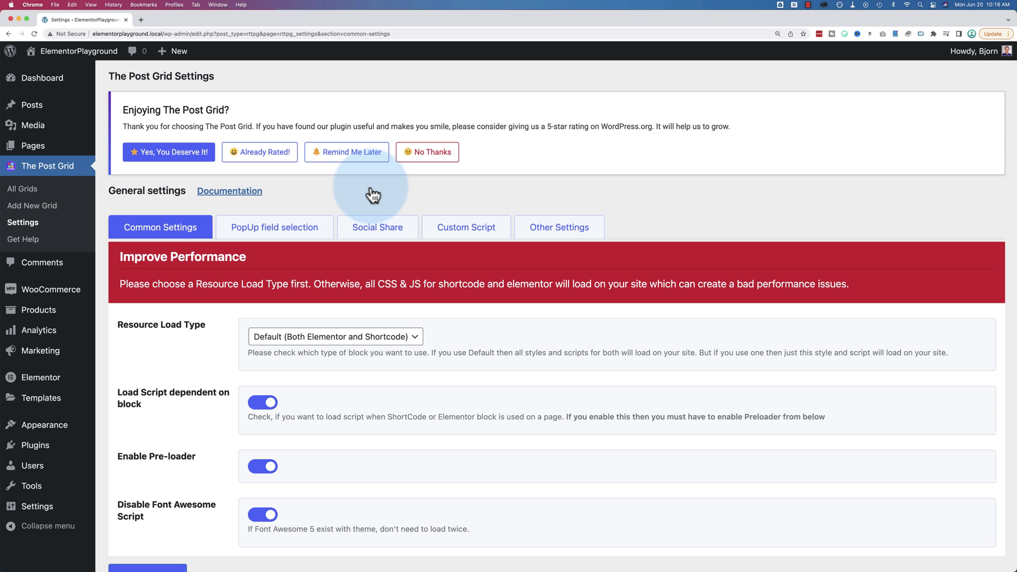
{"action": "scroll", "coordinate": [372, 195], "scroll_direction": "down", "scroll_amount": 3}
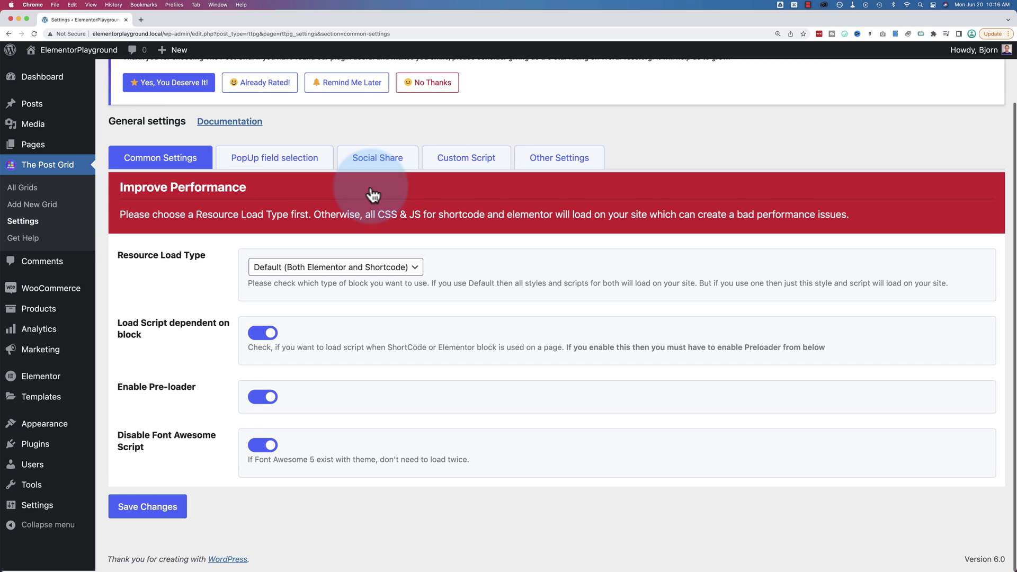
{"action": "left_click_drag", "start_coordinate": [110, 186], "coordinate": [932, 203]}
{"action": "key", "text": "ctrl+super+d"}
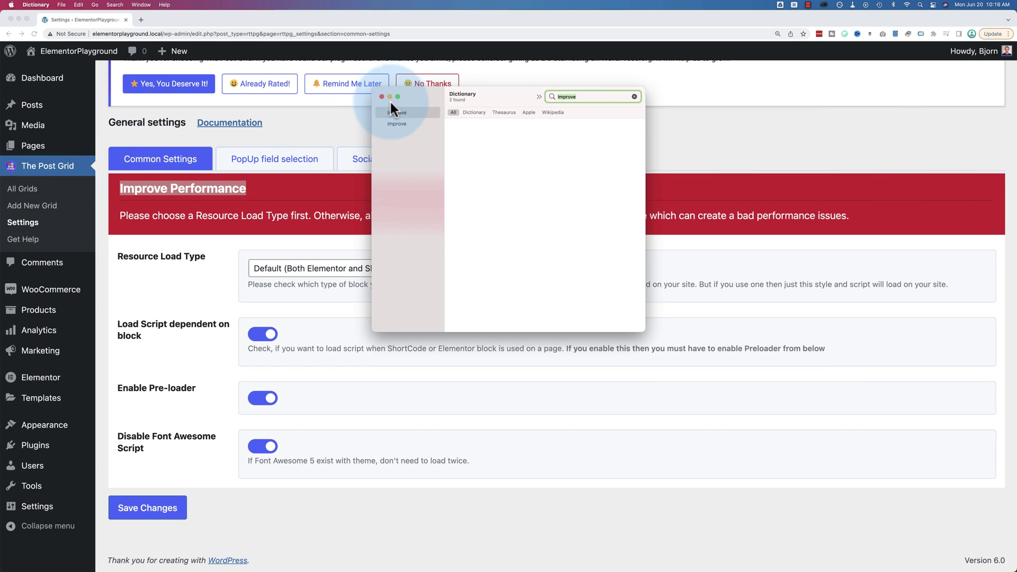
{"action": "left_click", "coordinate": [389, 97]}
{"action": "left_click", "coordinate": [156, 209]}
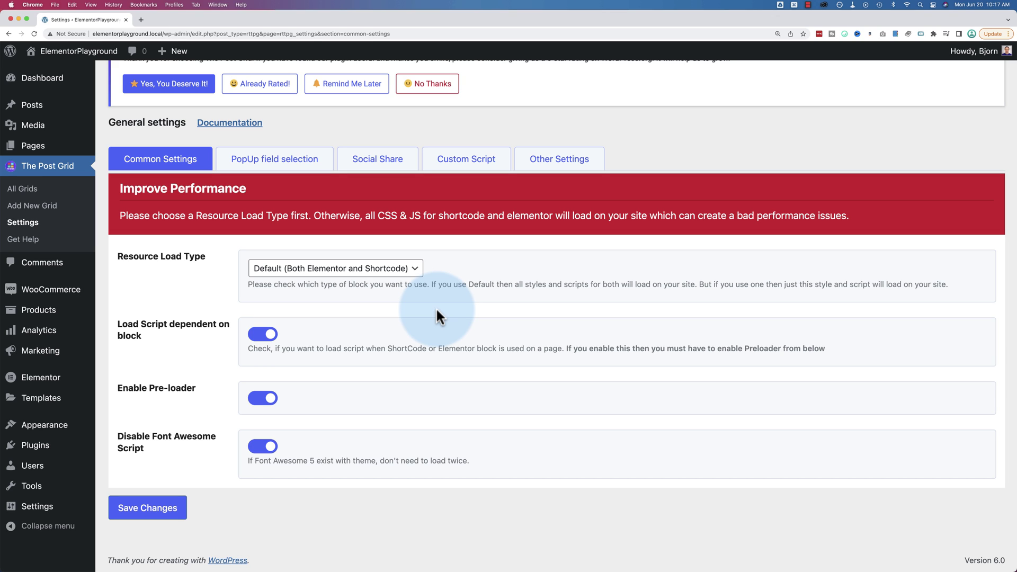
Step: Set The Post Grid's Resource Load Type to Elementor and save the settings
{"action": "left_click", "coordinate": [341, 269]}
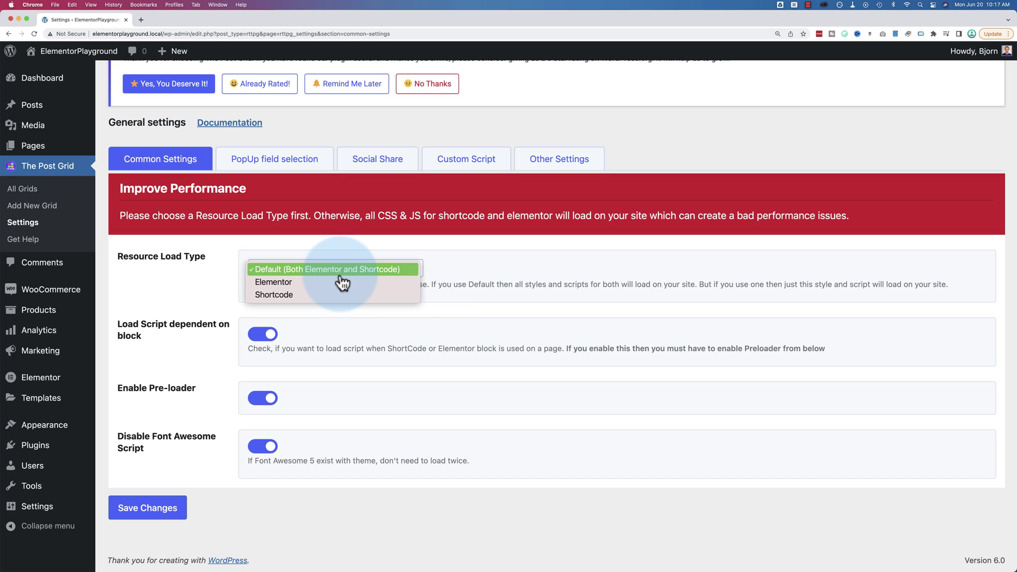
{"action": "left_click", "coordinate": [271, 282]}
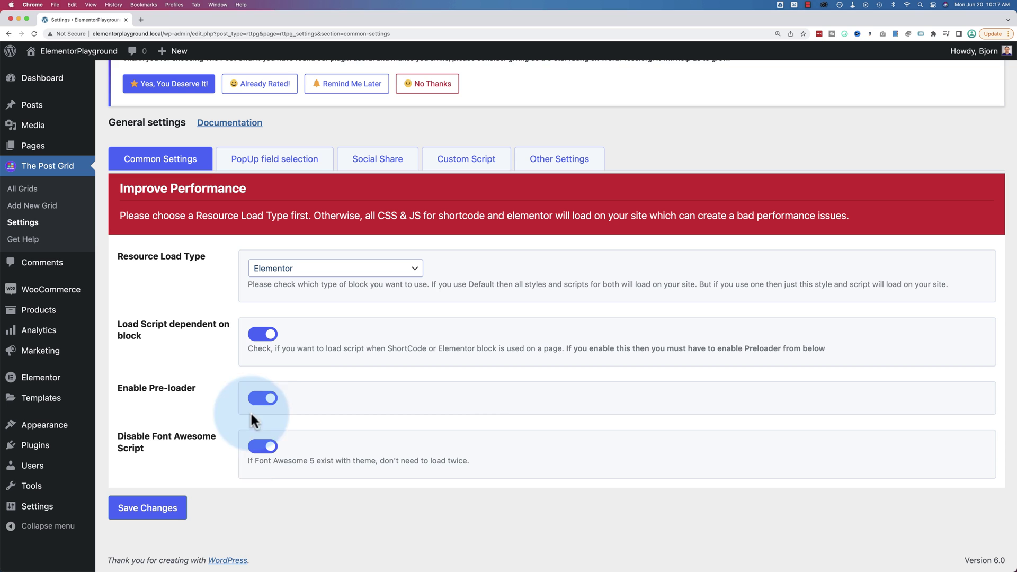
{"action": "left_click", "coordinate": [170, 508]}
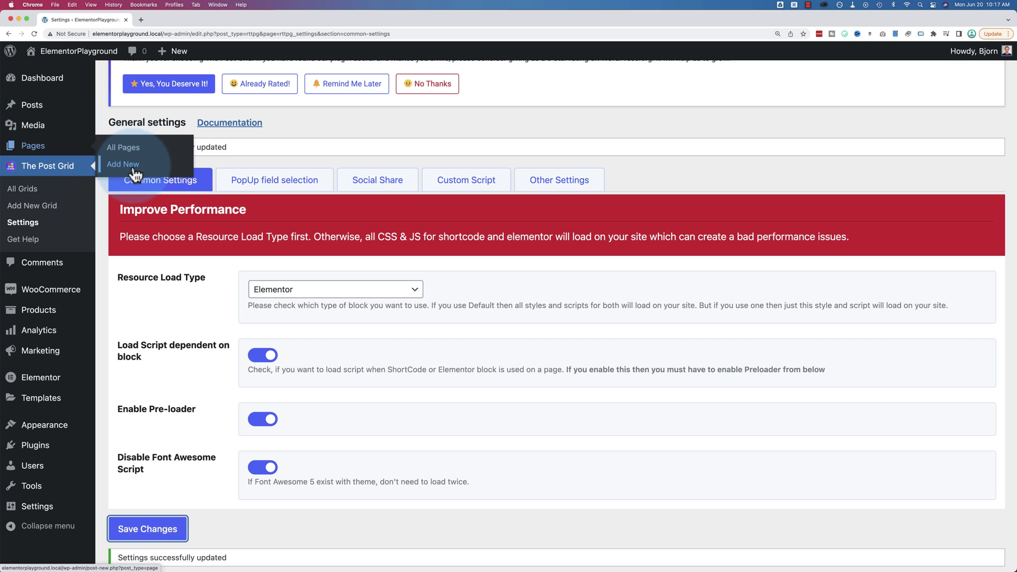
Step: Create a new page titled "Blog Posts" and publish it
{"action": "left_click", "coordinate": [132, 166]}
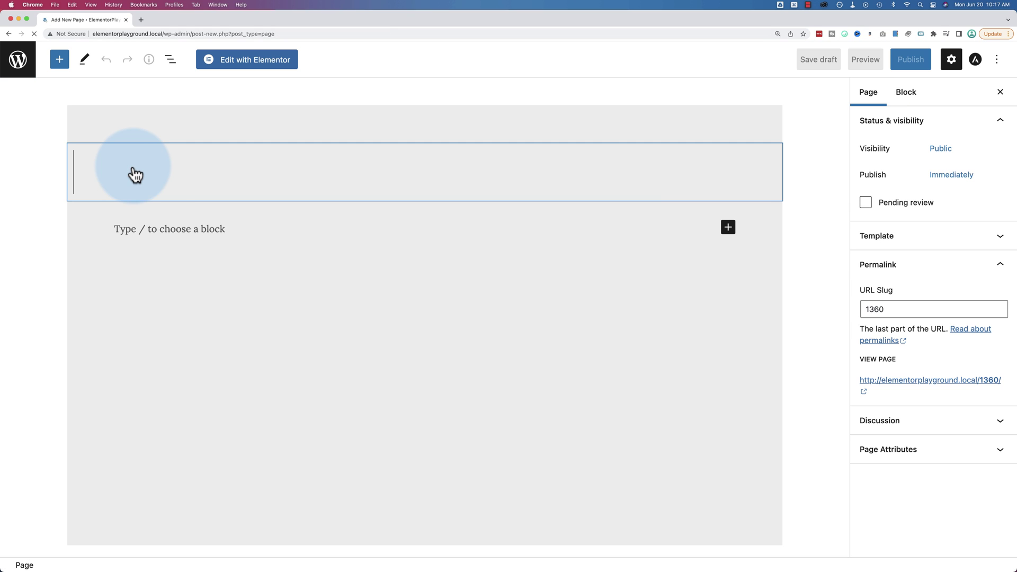
{"action": "left_click", "coordinate": [159, 171]}
{"action": "type", "text": "Blog Roo"}
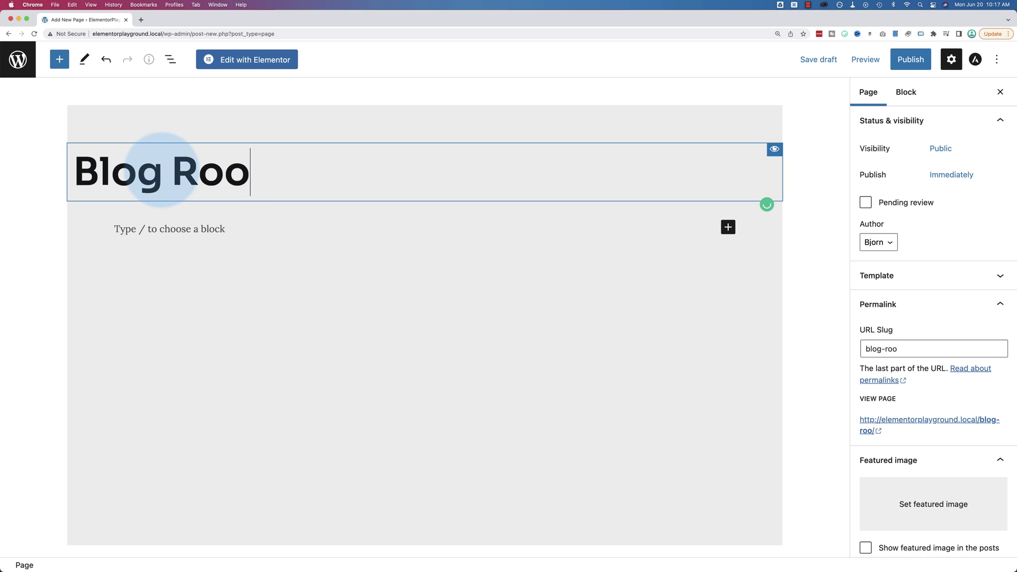
{"action": "key", "text": "BackSpace"}
{"action": "type", "text": "l"}
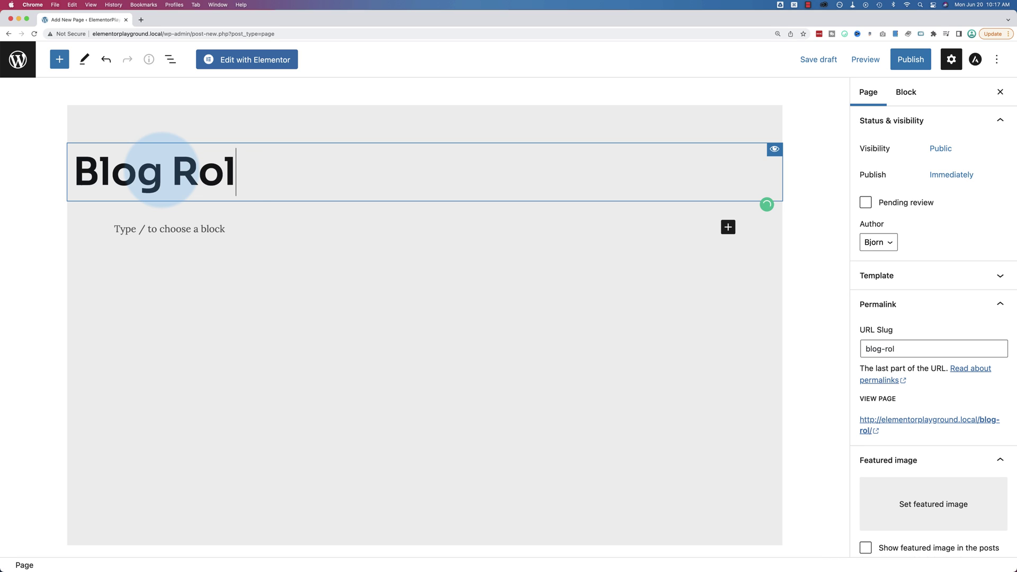
{"action": "key", "text": "BackSpace"}
{"action": "key", "text": "BackSpace"}
{"action": "key", "text": "BackSpace"}
{"action": "type", "text": "Posts"}
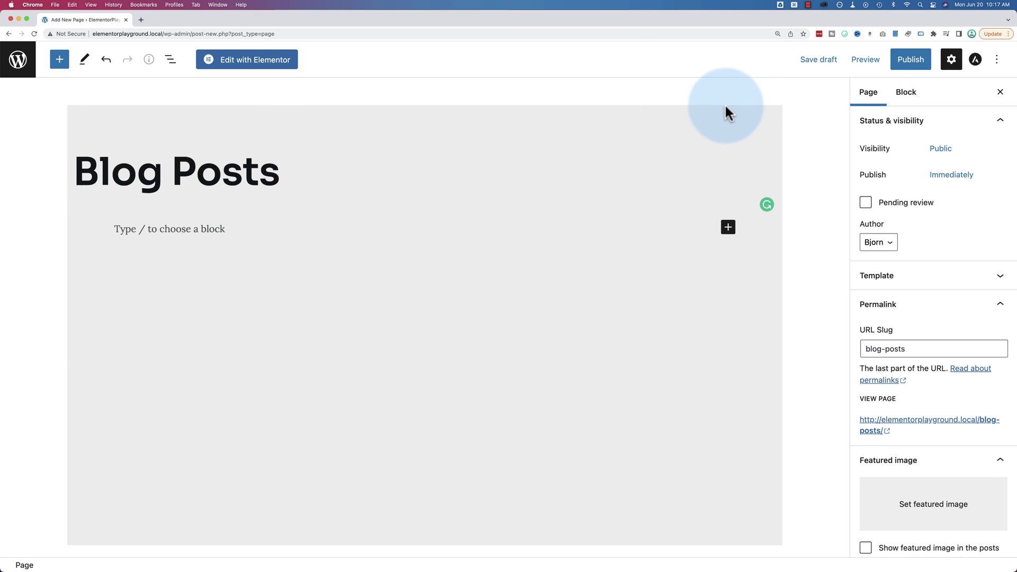
{"action": "left_click", "coordinate": [910, 61]}
{"action": "left_click", "coordinate": [910, 64]}
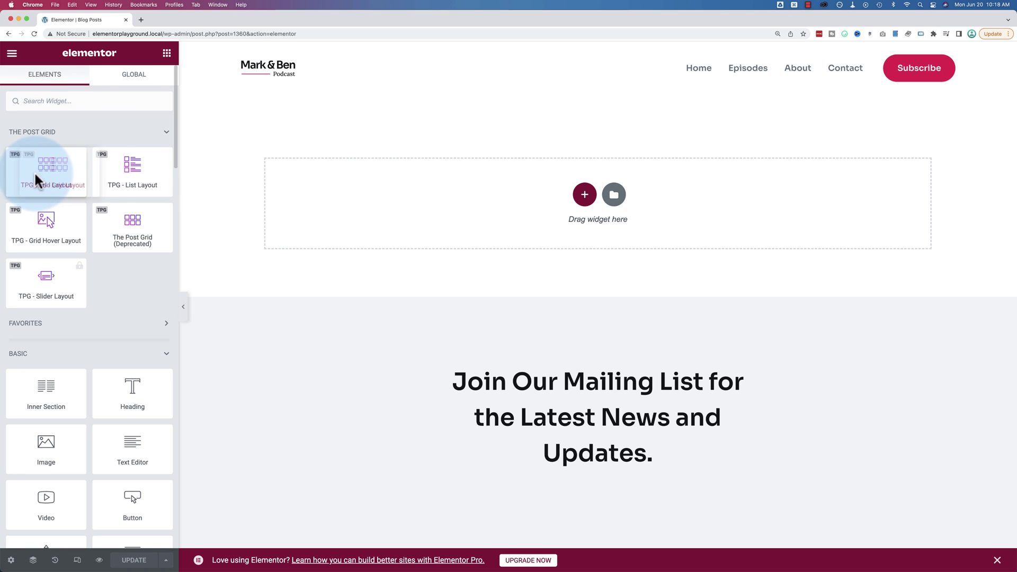
Step: Add the TPG - Grid Layout widget to the empty page section, update the page and reload the editor
{"action": "left_click_drag", "start_coordinate": [33, 176], "coordinate": [424, 207]}
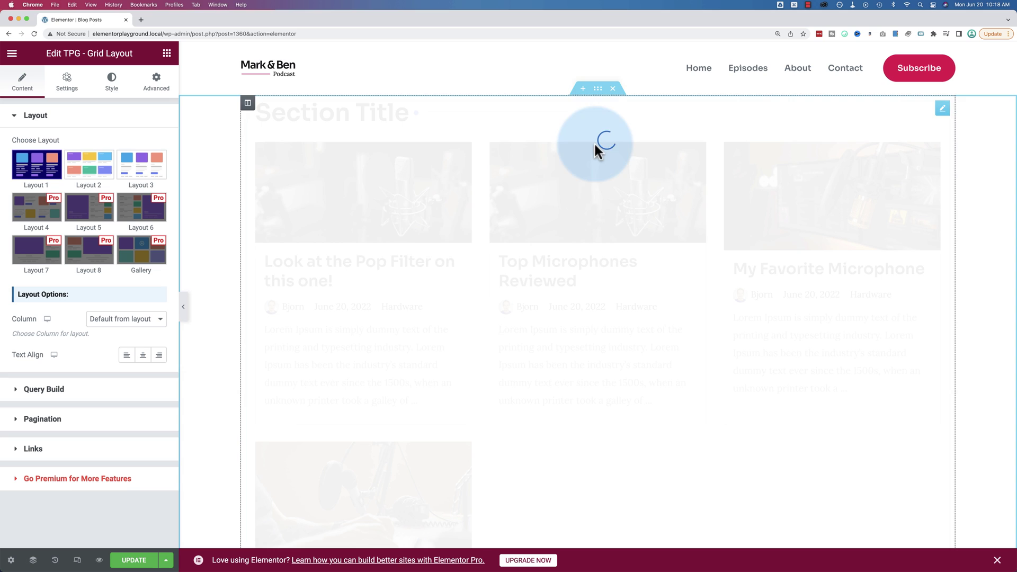
{"action": "left_click", "coordinate": [130, 559]}
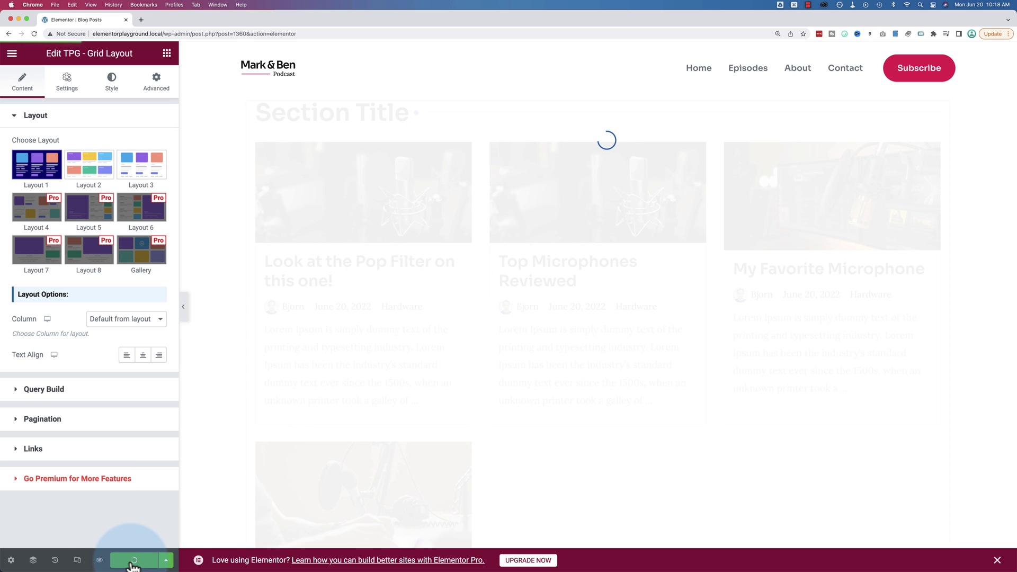
{"action": "left_click", "coordinate": [34, 34]}
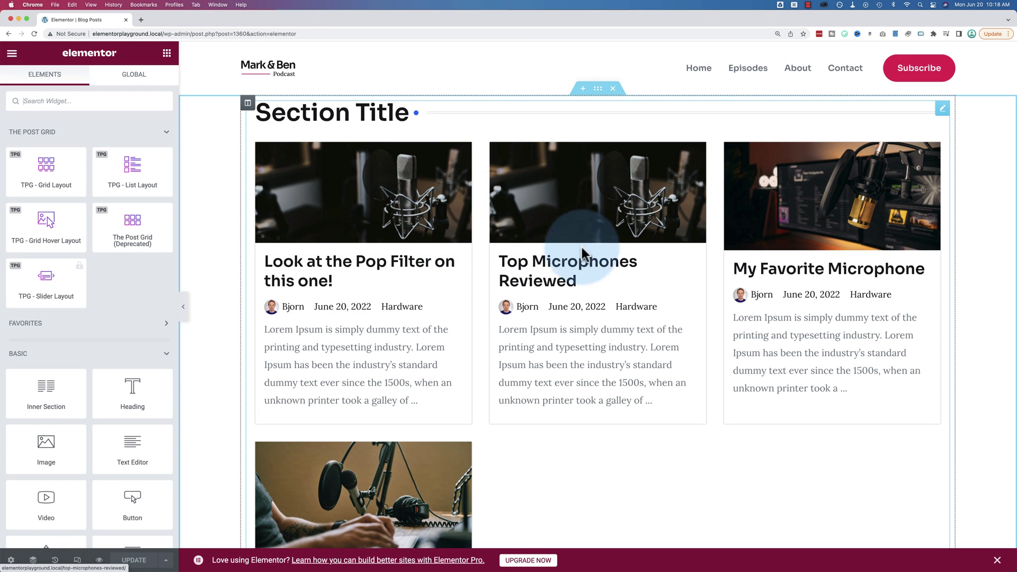
{"action": "scroll", "coordinate": [563, 360], "scroll_direction": "down", "scroll_amount": 3}
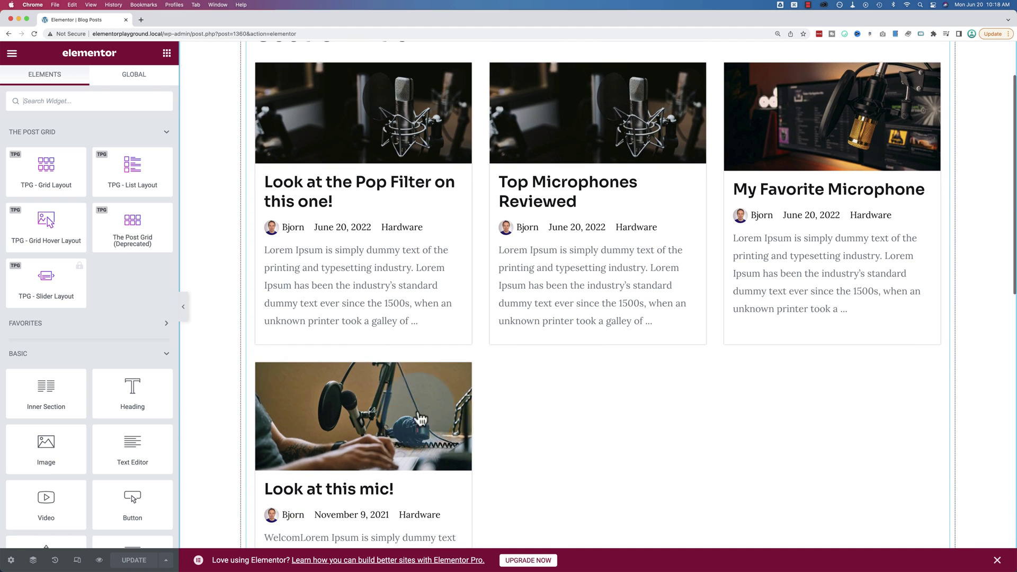
{"action": "scroll", "coordinate": [570, 399], "scroll_direction": "up", "scroll_amount": 1}
{"action": "scroll", "coordinate": [570, 399], "scroll_direction": "up", "scroll_amount": 1}
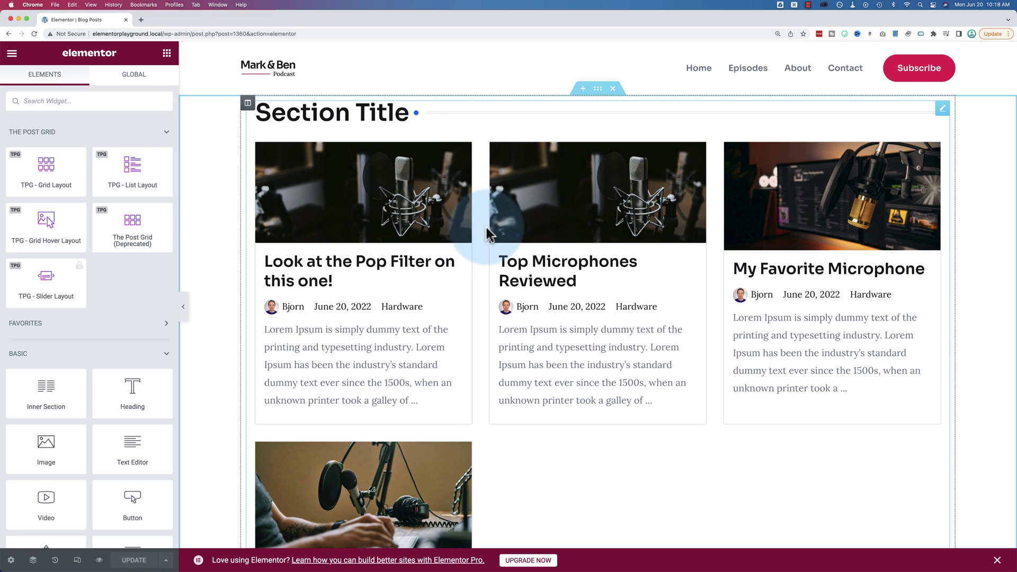
Step: Replace the post grid's section title with "Blog Posts"
{"action": "left_click_drag", "start_coordinate": [408, 113], "coordinate": [256, 114]}
{"action": "type", "text": "Blog POsts"}
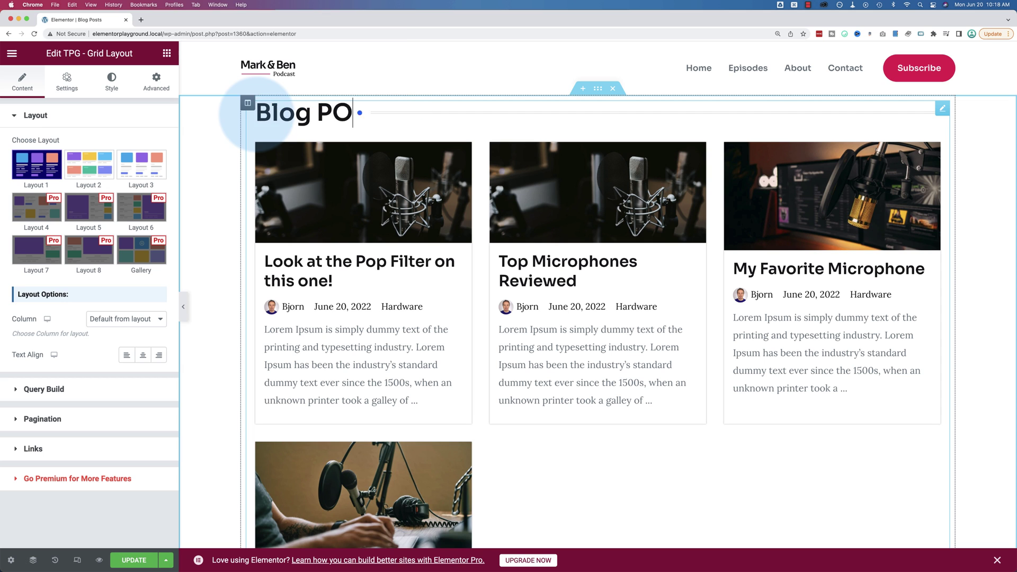
{"action": "key", "text": "BackSpace"}
{"action": "type", "text": "osts"}
Step: Apply Layout 2 to the post grid, update the page and reload the editor
{"action": "scroll", "coordinate": [527, 159], "scroll_direction": "down", "scroll_amount": 2}
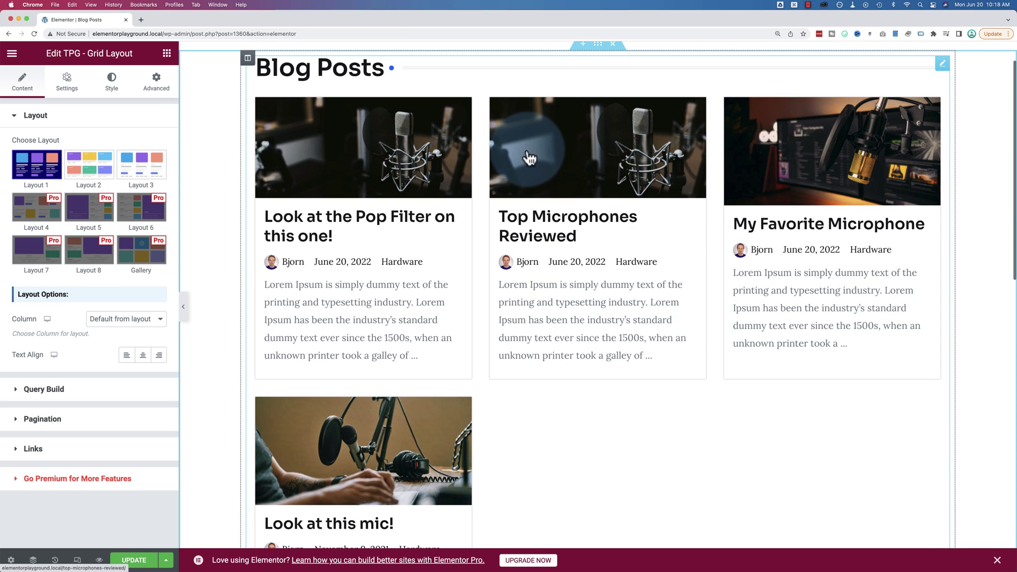
{"action": "scroll", "coordinate": [477, 417], "scroll_direction": "down", "scroll_amount": 1}
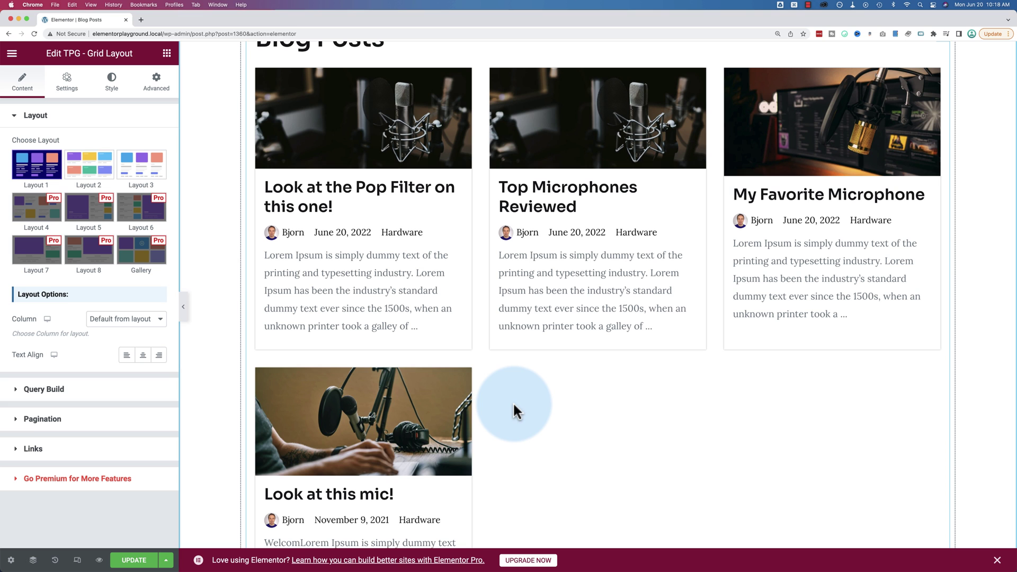
{"action": "scroll", "coordinate": [513, 401], "scroll_direction": "down", "scroll_amount": 2}
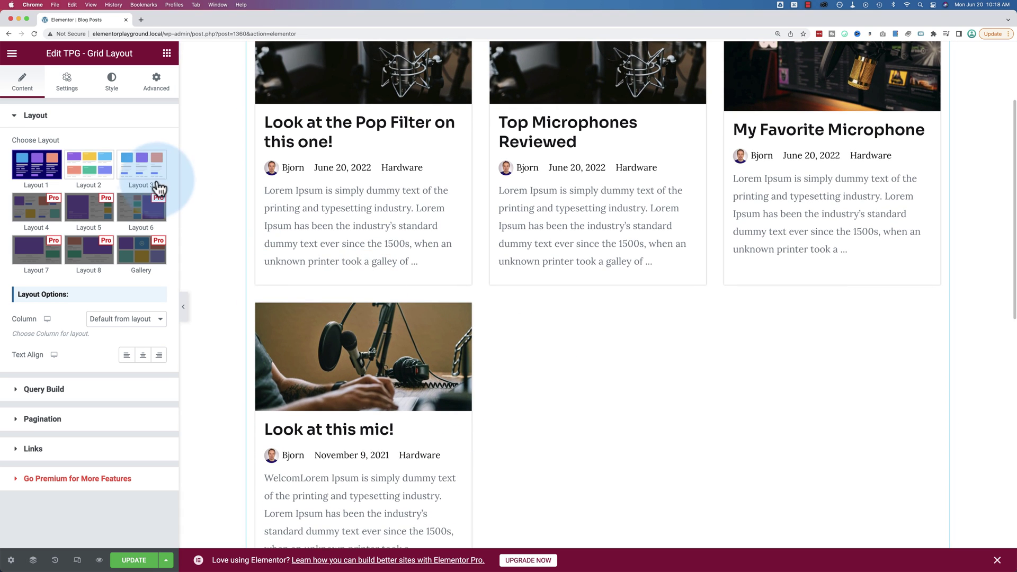
{"action": "scroll", "coordinate": [352, 265], "scroll_direction": "up", "scroll_amount": 3}
{"action": "scroll", "coordinate": [359, 266], "scroll_direction": "up", "scroll_amount": 1}
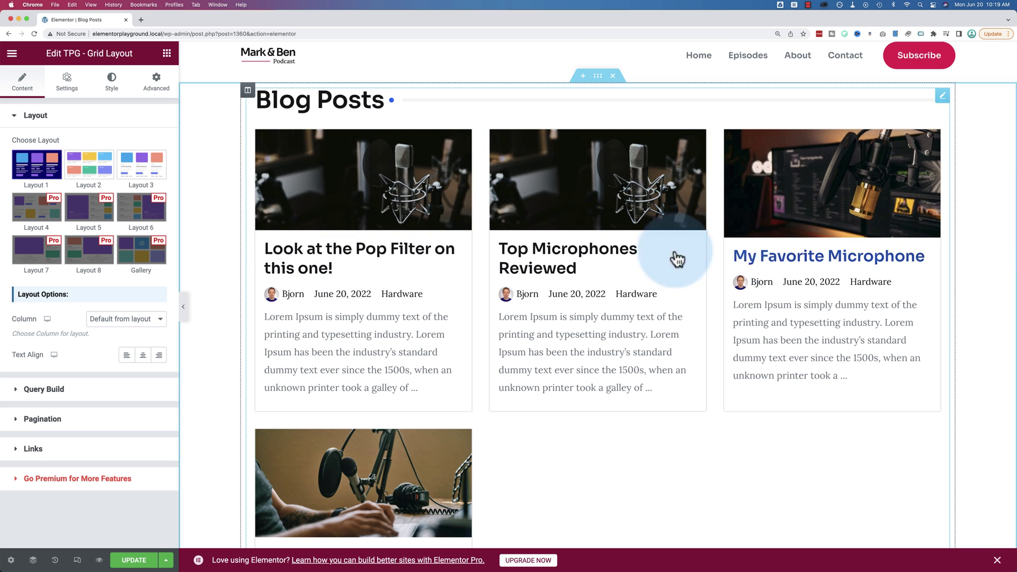
{"action": "left_click", "coordinate": [102, 178]}
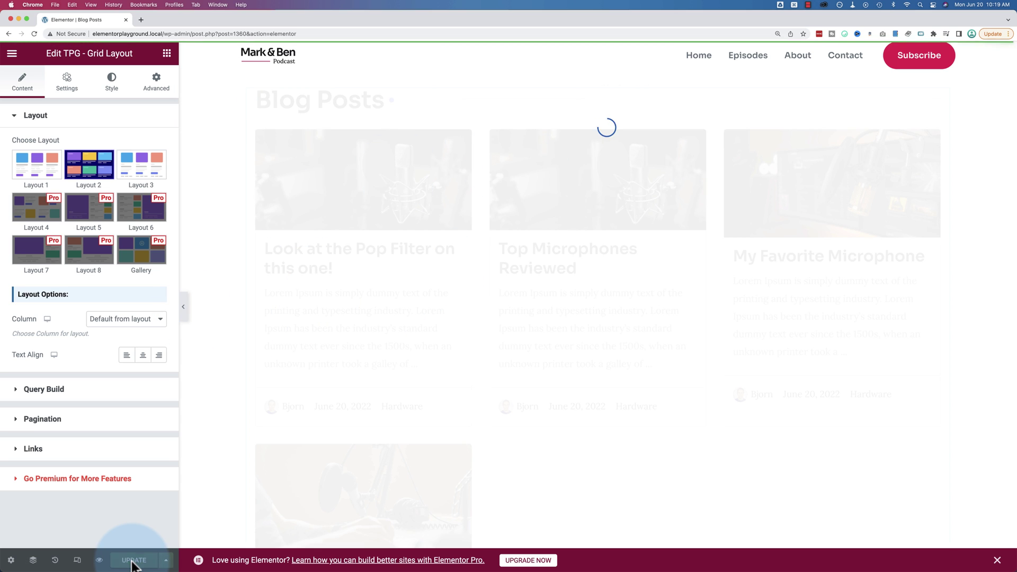
{"action": "left_click", "coordinate": [33, 33]}
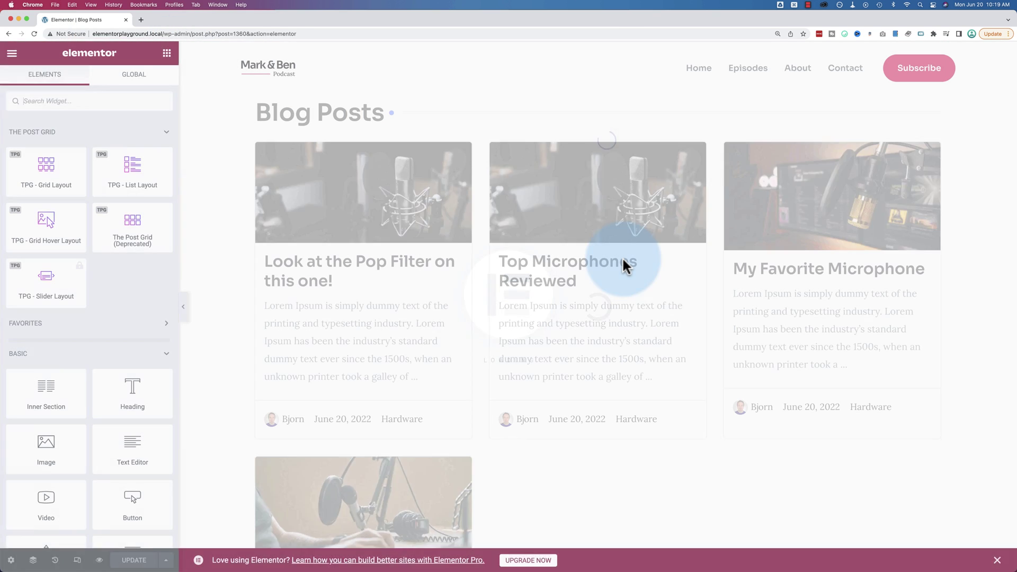
Step: Examine the Blog Posts grid's column, text alignment and post source options, plus its query filters
{"action": "left_click", "coordinate": [612, 439]}
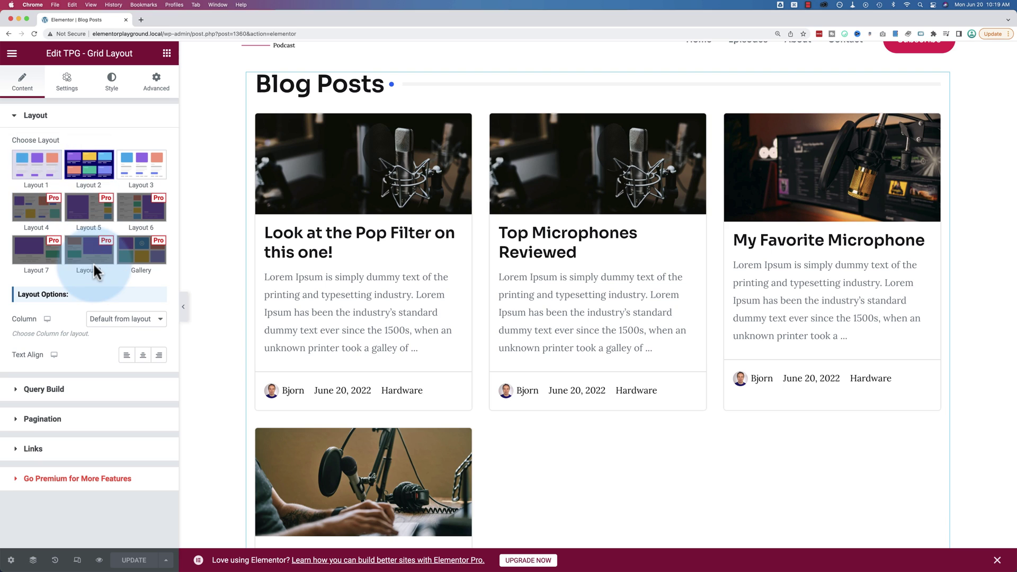
{"action": "left_click", "coordinate": [125, 321]}
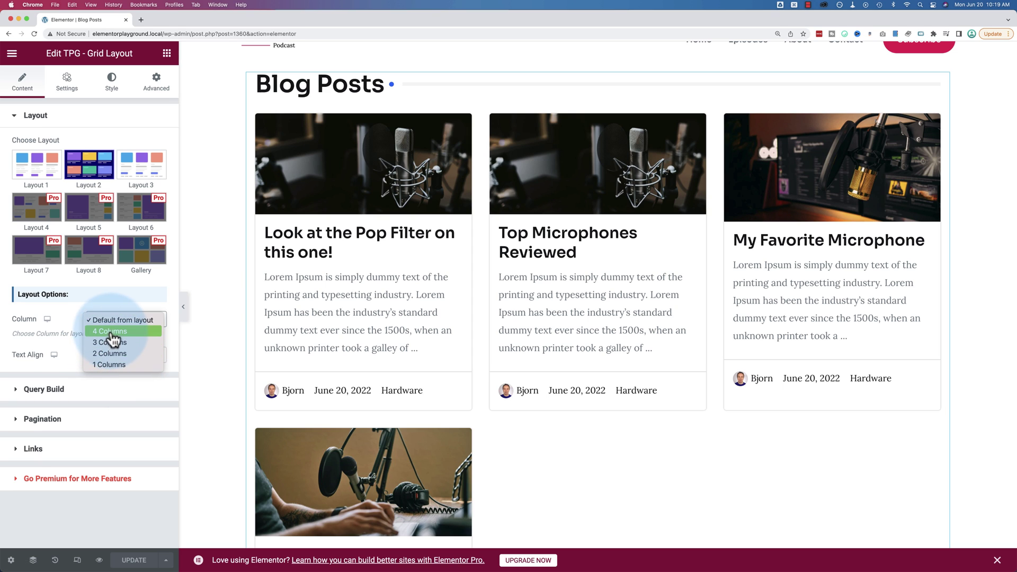
{"action": "left_click", "coordinate": [111, 377]}
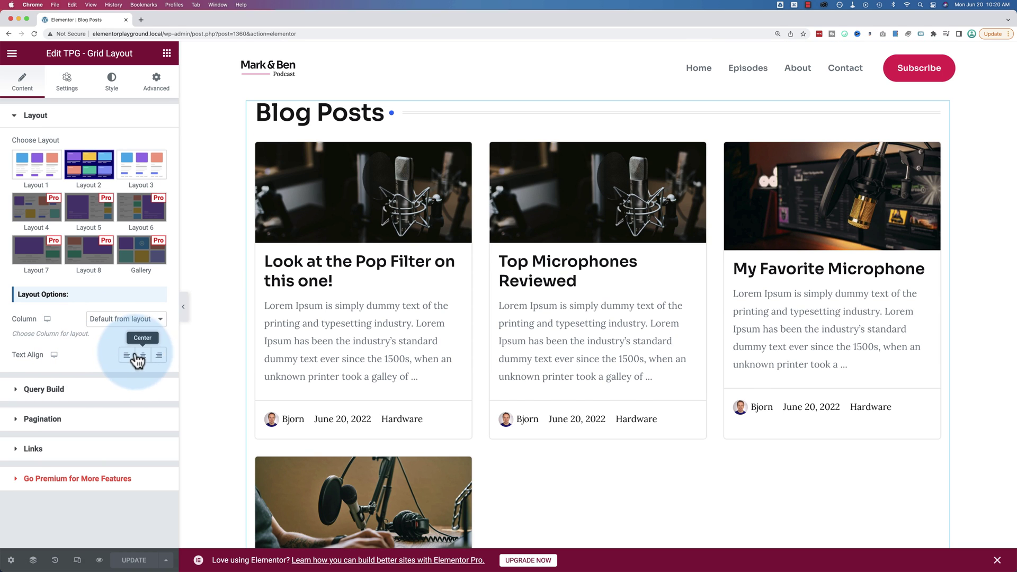
{"action": "left_click", "coordinate": [65, 388]}
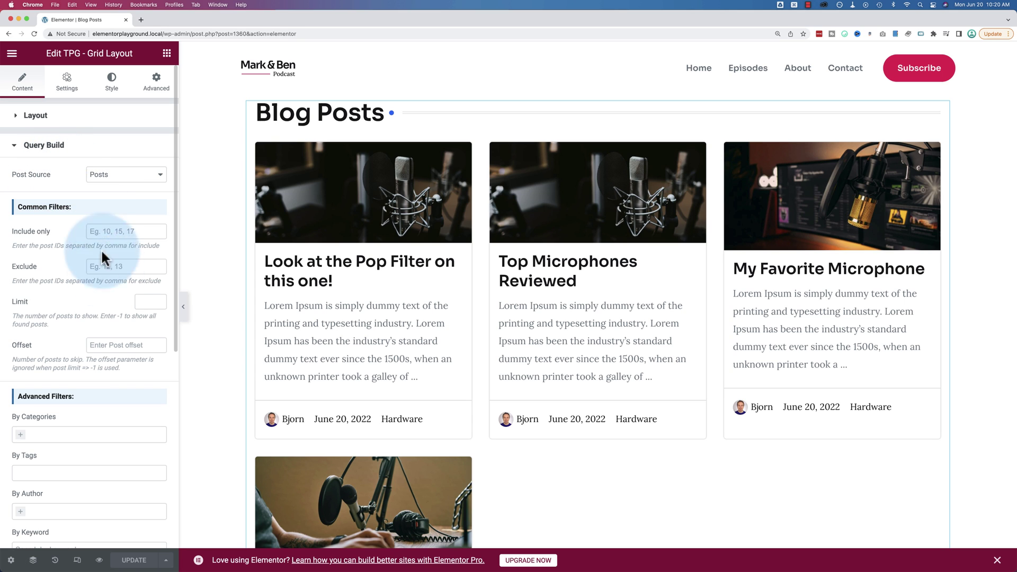
{"action": "left_click", "coordinate": [114, 174]}
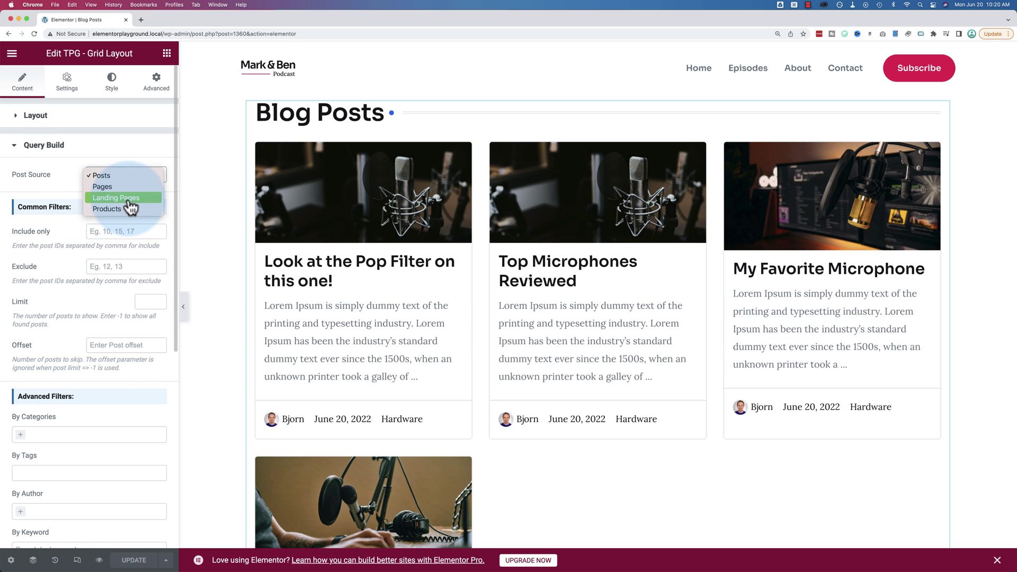
{"action": "left_click", "coordinate": [73, 193]}
{"action": "scroll", "coordinate": [73, 188], "scroll_direction": "down", "scroll_amount": 2}
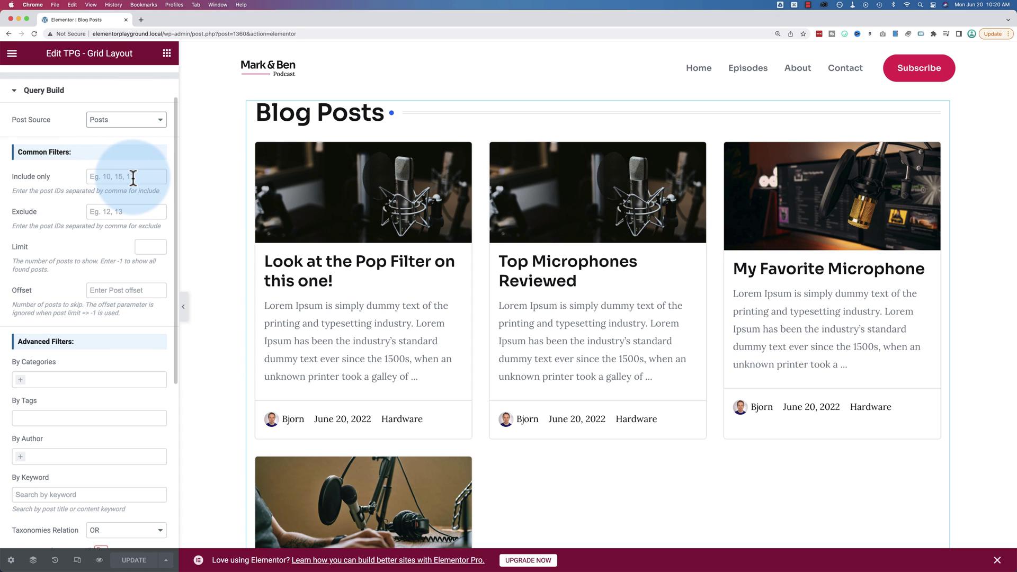
Step: Open the page's WordPress editor in a separate tab, find the post ID in its address, and return to the Elementor editor
{"action": "left_click", "coordinate": [12, 53]}
{"action": "left_click", "coordinate": [59, 286]}
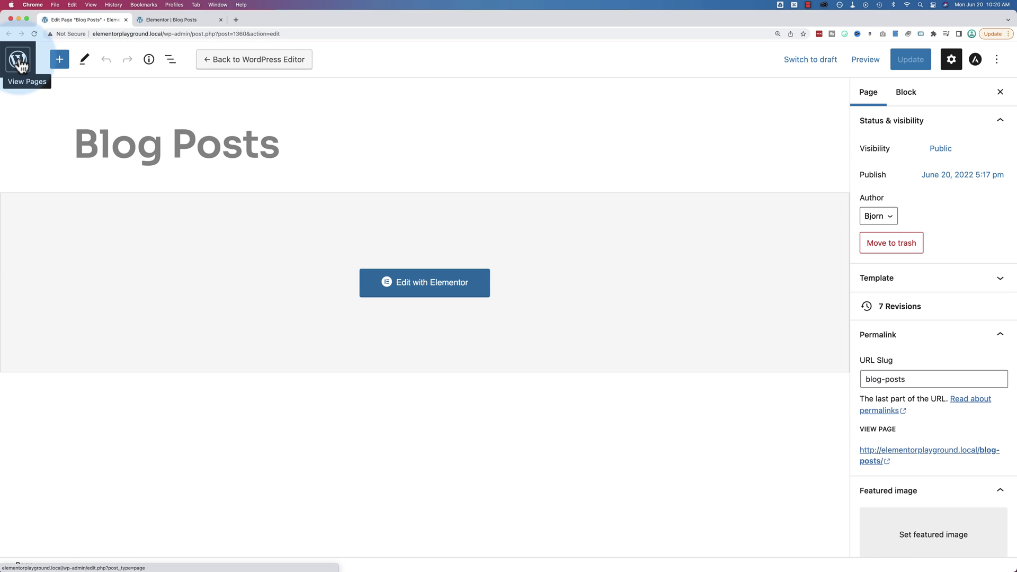
{"action": "left_click", "coordinate": [218, 136]}
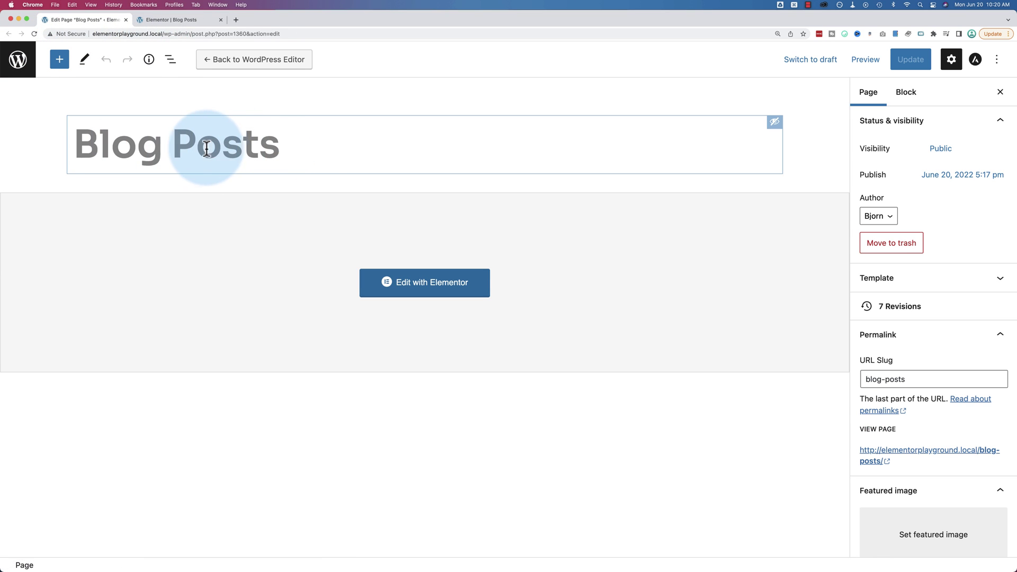
{"action": "left_click", "coordinate": [242, 34]}
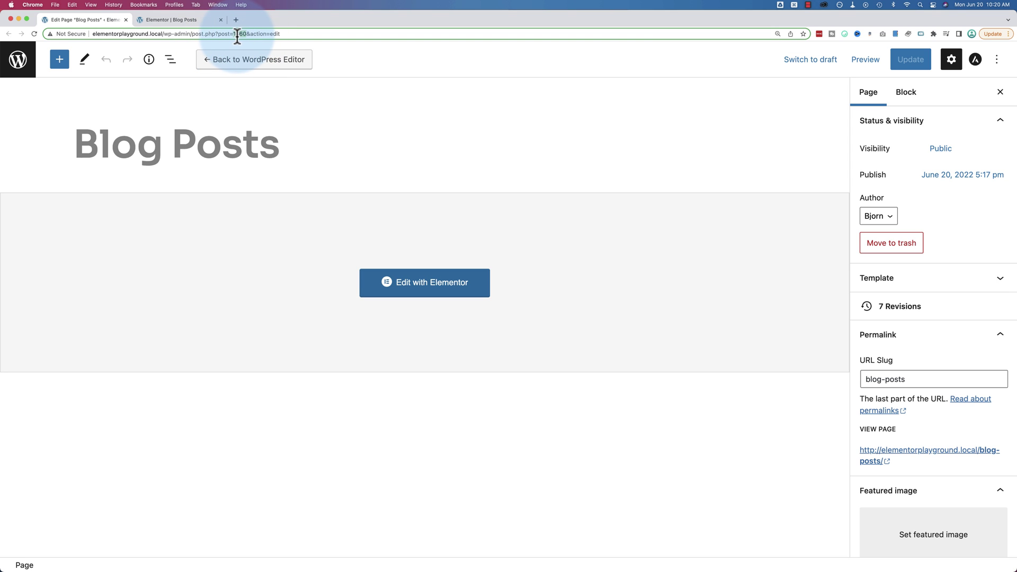
{"action": "double_click", "coordinate": [238, 35]}
{"action": "left_click", "coordinate": [196, 18]}
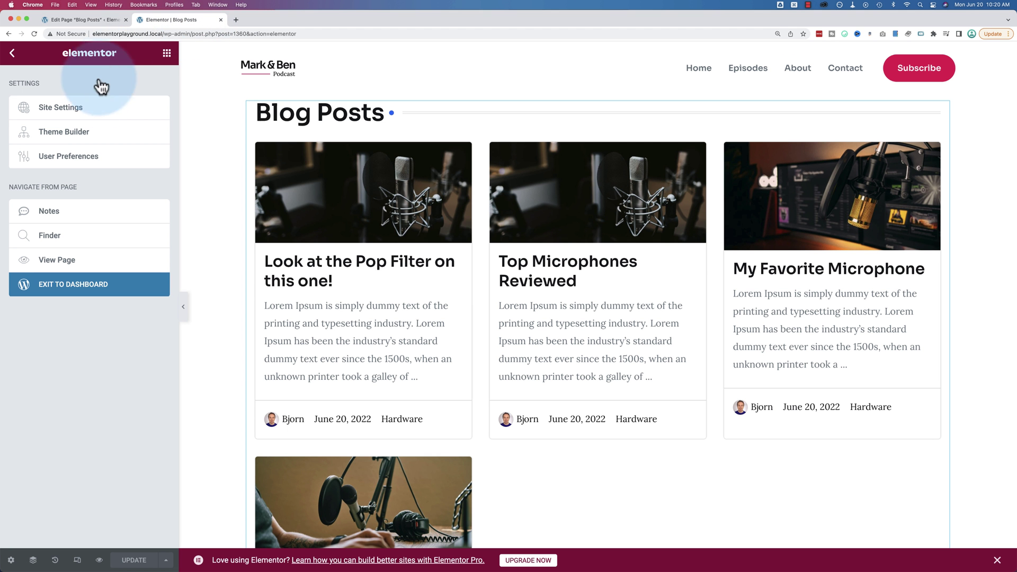
Step: Reopen the Blog Posts grid's query settings and examine the include, exclude, limit, offset and advanced filters
{"action": "left_click", "coordinate": [249, 148]}
{"action": "left_click", "coordinate": [32, 450]}
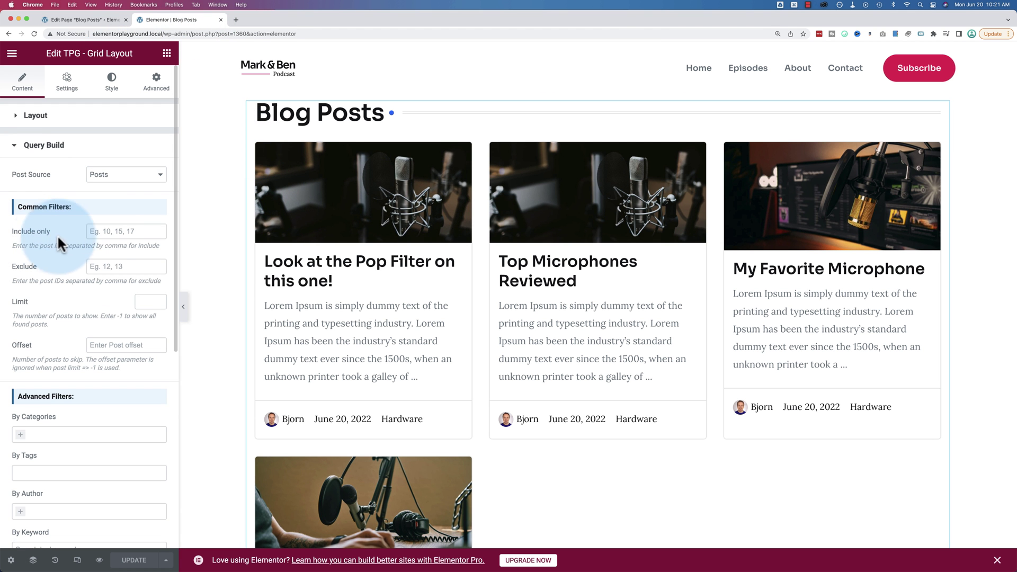
{"action": "left_click", "coordinate": [105, 232]}
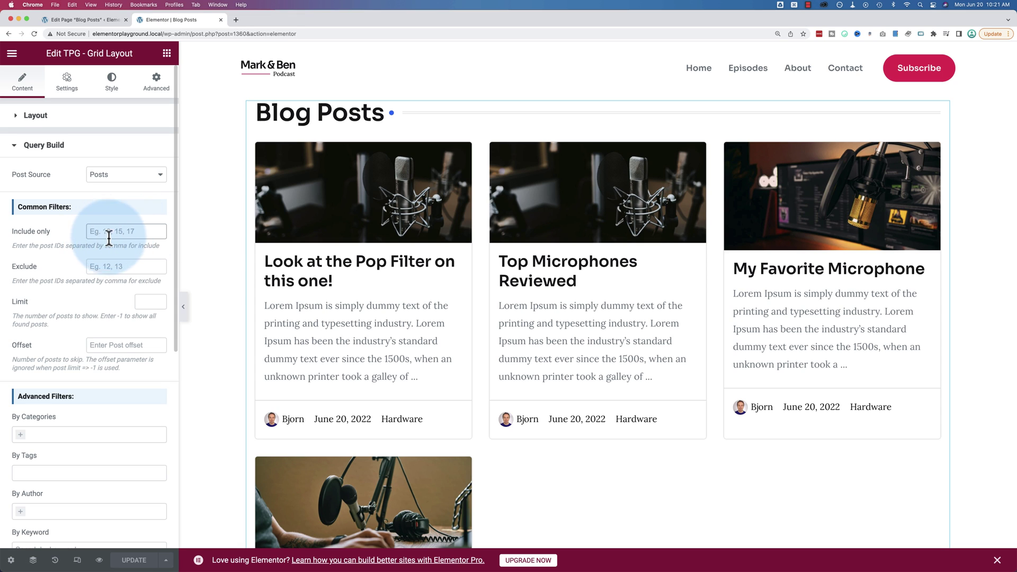
{"action": "scroll", "coordinate": [69, 237], "scroll_direction": "down", "scroll_amount": 3}
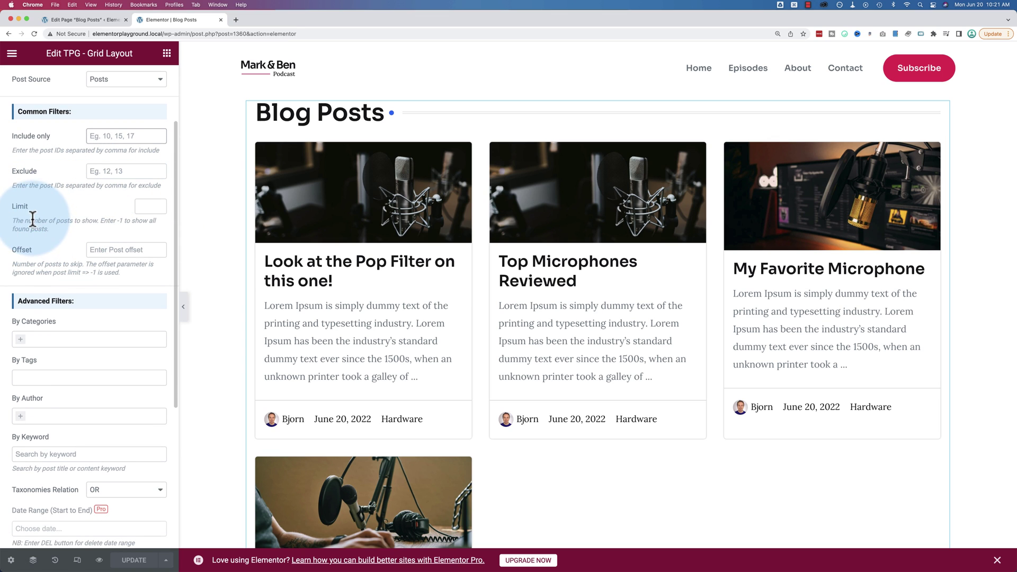
{"action": "scroll", "coordinate": [63, 222], "scroll_direction": "down", "scroll_amount": 1}
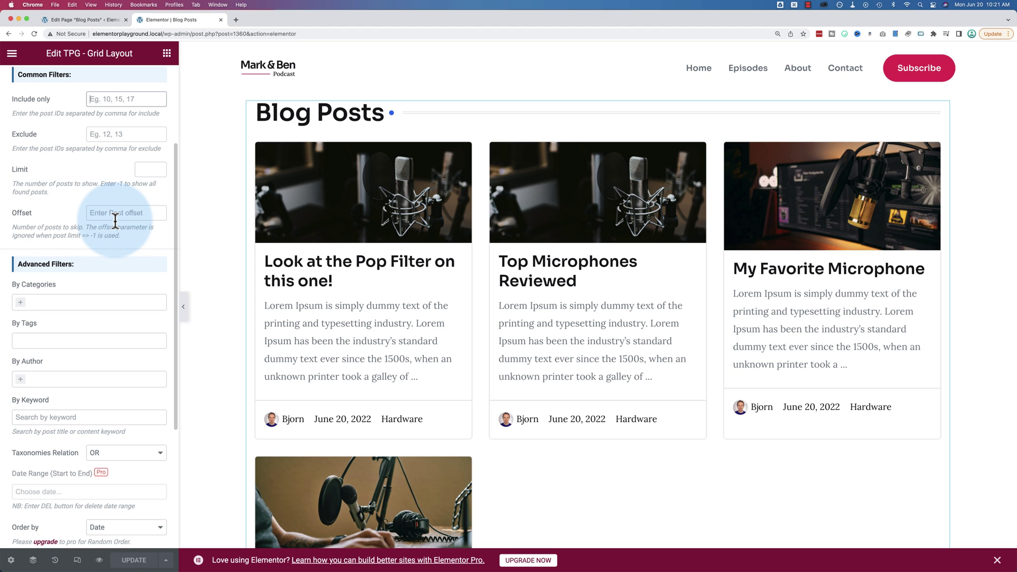
{"action": "scroll", "coordinate": [115, 218], "scroll_direction": "up", "scroll_amount": 5}
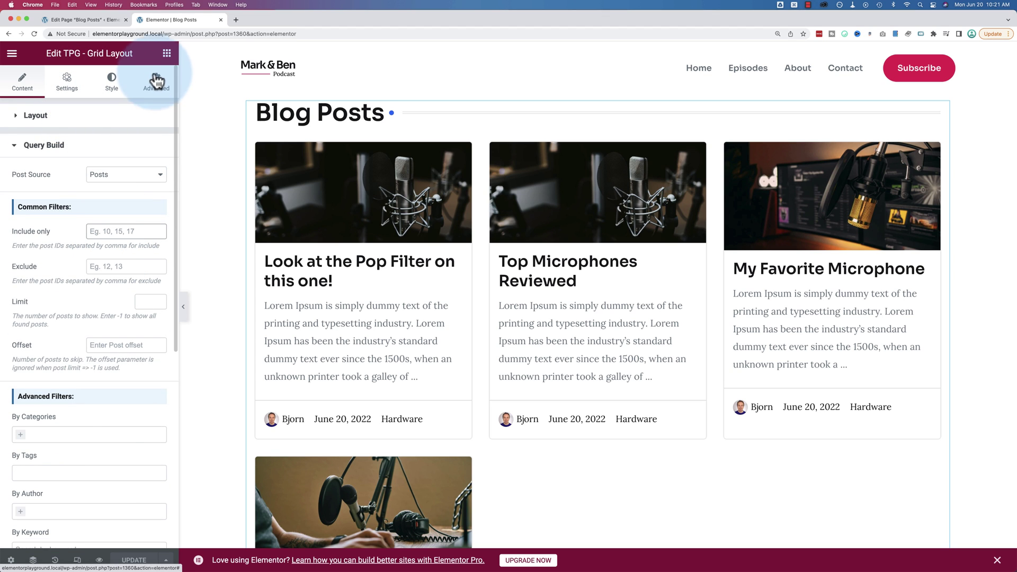
Step: Add a second TPG - Grid Layout widget above the Blog Posts grid, update the page and reload the editor
{"action": "left_click", "coordinate": [166, 53]}
{"action": "left_click_drag", "start_coordinate": [48, 166], "coordinate": [405, 109]}
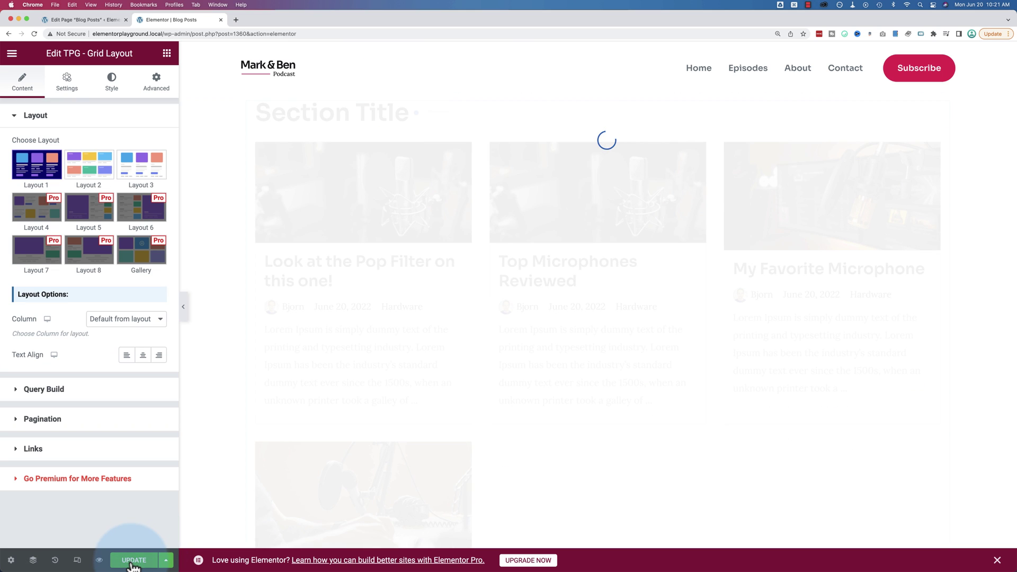
{"action": "left_click", "coordinate": [34, 34]}
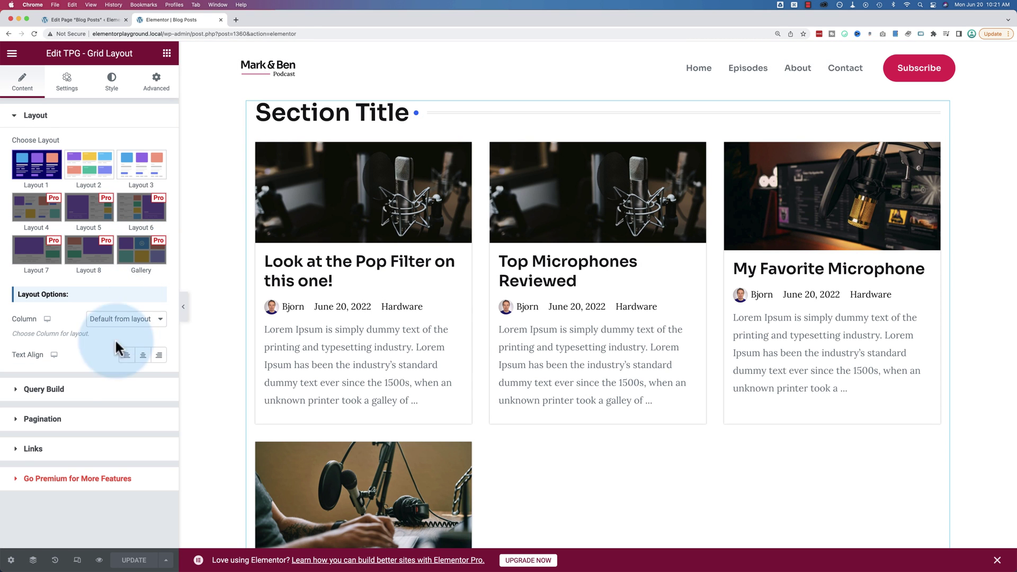
Step: Limit the new upper grid's query to 1 post
{"action": "left_click", "coordinate": [58, 389]}
{"action": "left_click", "coordinate": [145, 301]}
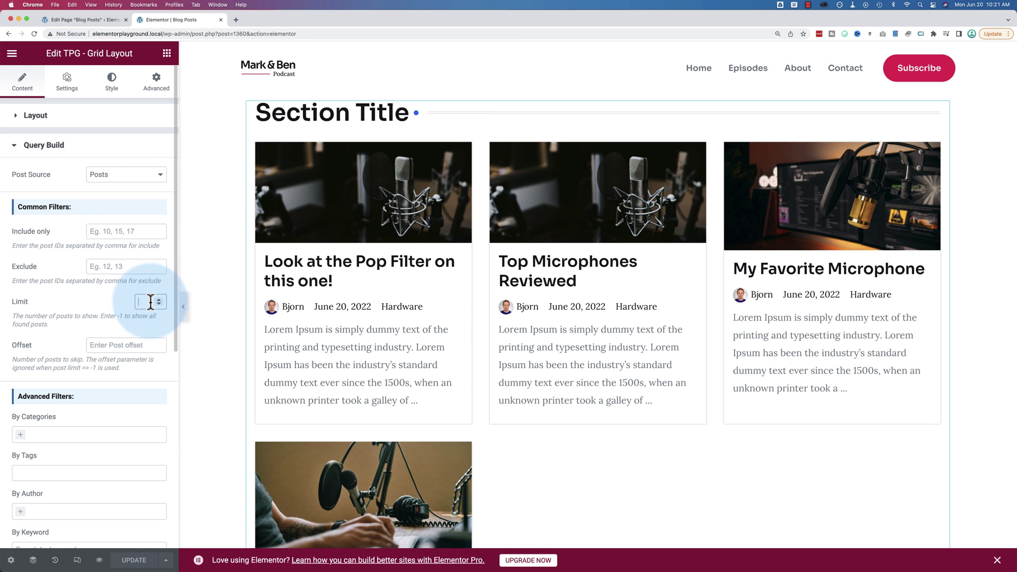
{"action": "type", "text": "1"}
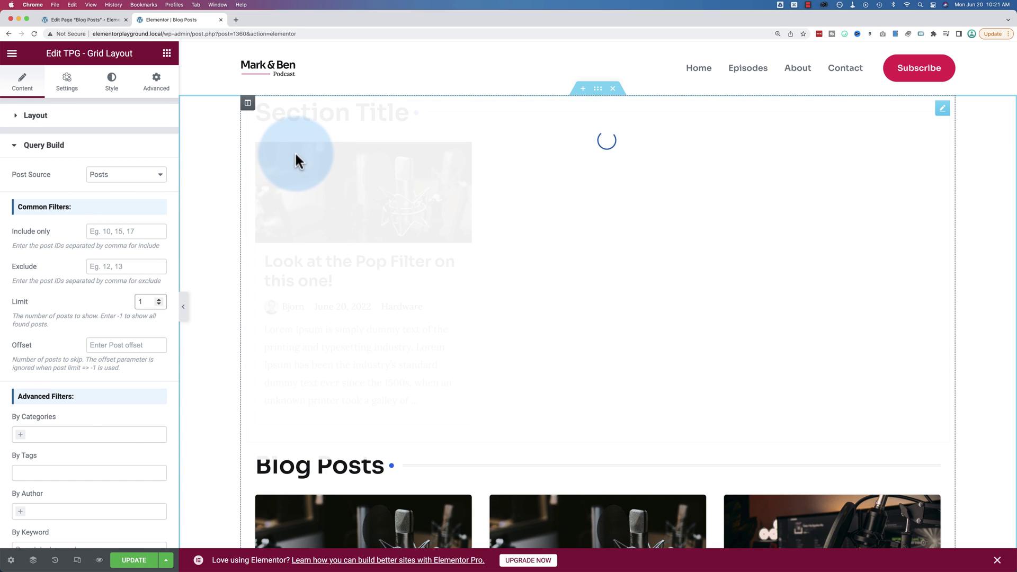
Step: Replace the upper grid's section title with "Featured Post" and set it to 1 column, saving the page
{"action": "left_click", "coordinate": [409, 113]}
{"action": "left_click_drag", "start_coordinate": [409, 113], "coordinate": [258, 112]}
{"action": "type", "text": "Featured Post"}
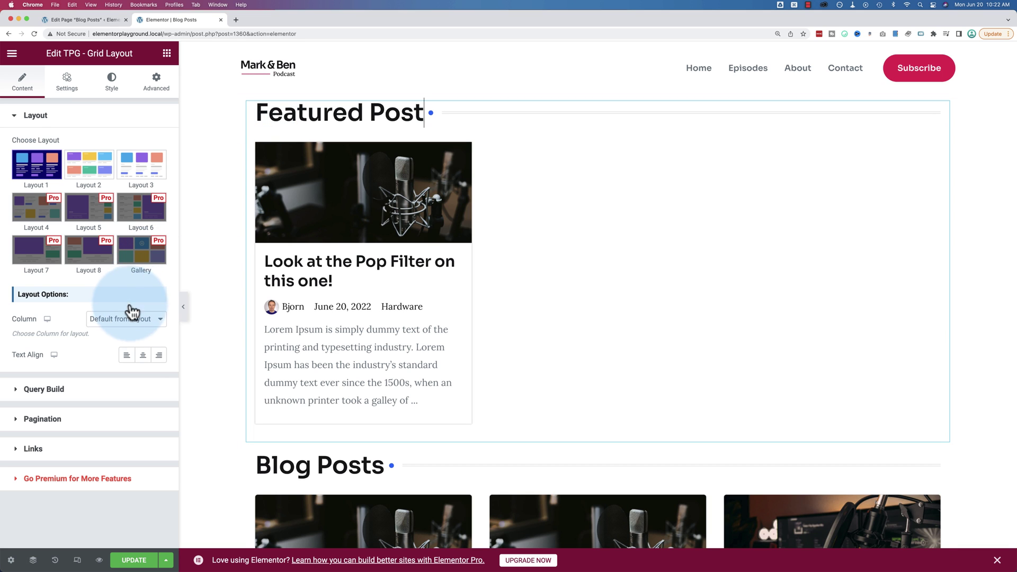
{"action": "left_click", "coordinate": [129, 321]}
{"action": "left_click", "coordinate": [114, 365]}
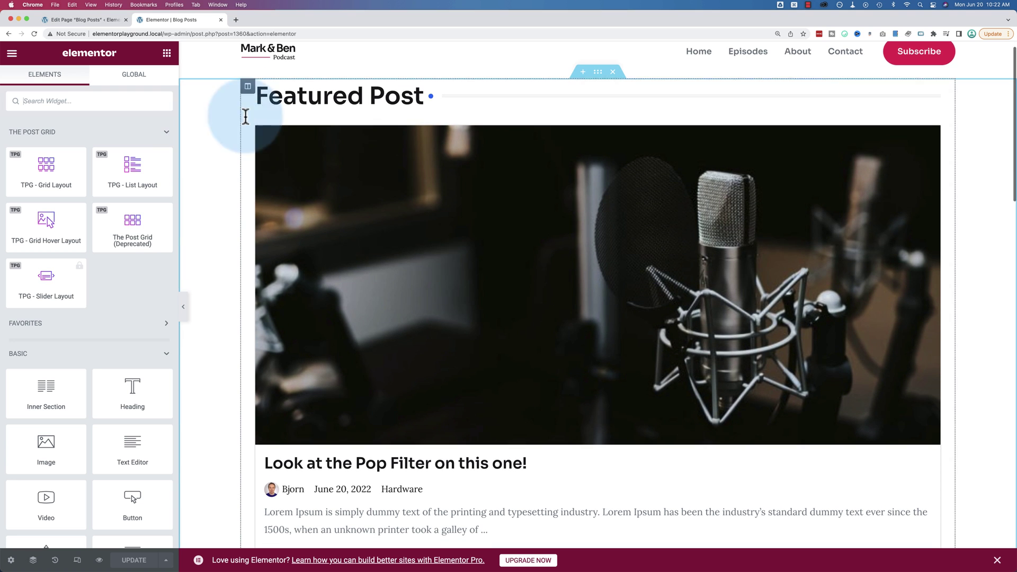
Step: Review the featured post and the grid below it, and check the featured grid's query settings
{"action": "scroll", "coordinate": [418, 216], "scroll_direction": "down", "scroll_amount": 5}
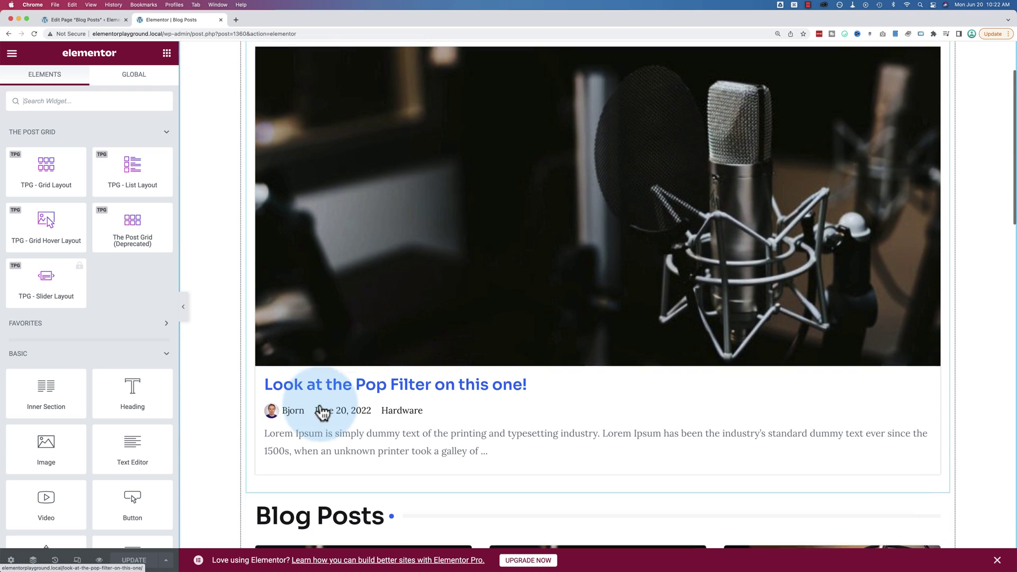
{"action": "scroll", "coordinate": [320, 405], "scroll_direction": "down", "scroll_amount": 5}
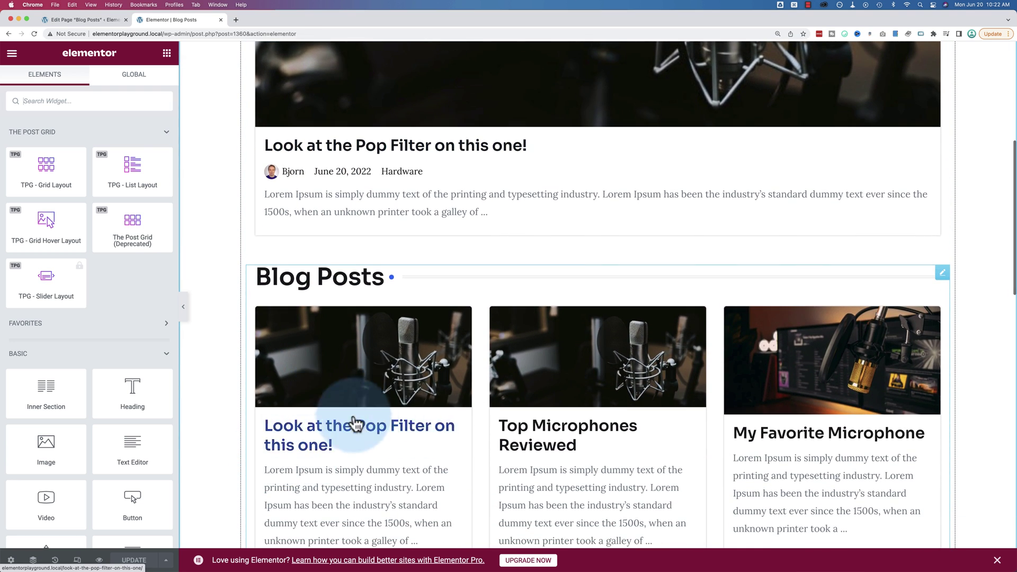
{"action": "scroll", "coordinate": [392, 444], "scroll_direction": "down", "scroll_amount": 3}
{"action": "scroll", "coordinate": [392, 443], "scroll_direction": "up", "scroll_amount": 10}
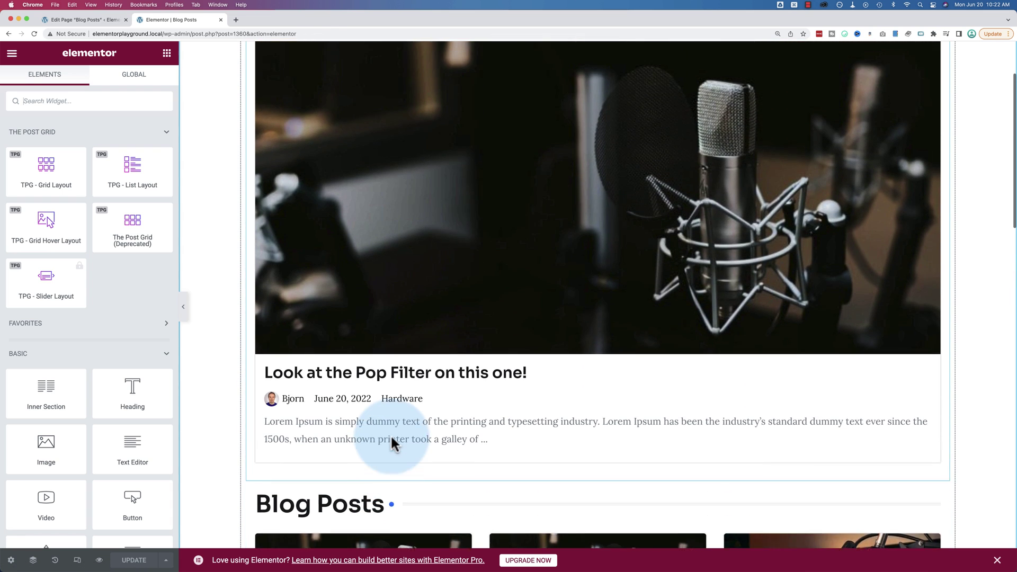
{"action": "left_click", "coordinate": [439, 410]}
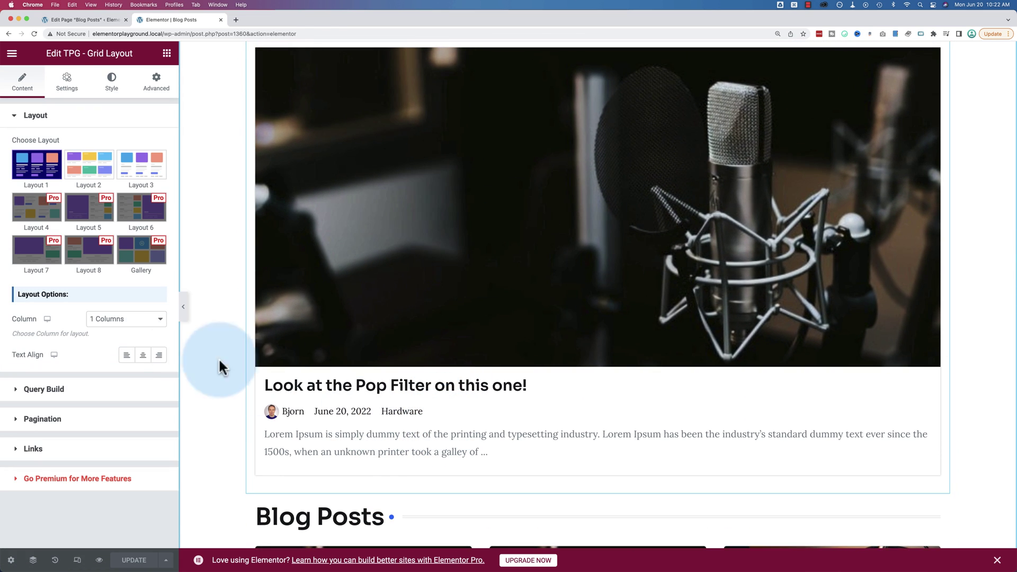
{"action": "left_click", "coordinate": [68, 401]}
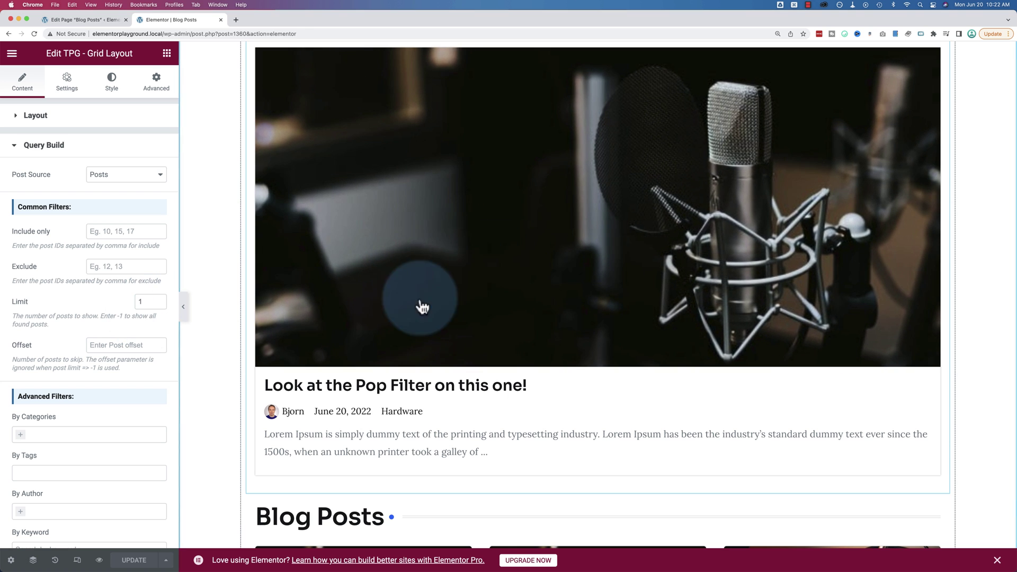
{"action": "scroll", "coordinate": [472, 268], "scroll_direction": "down", "scroll_amount": 5}
{"action": "scroll", "coordinate": [472, 269], "scroll_direction": "down", "scroll_amount": 4}
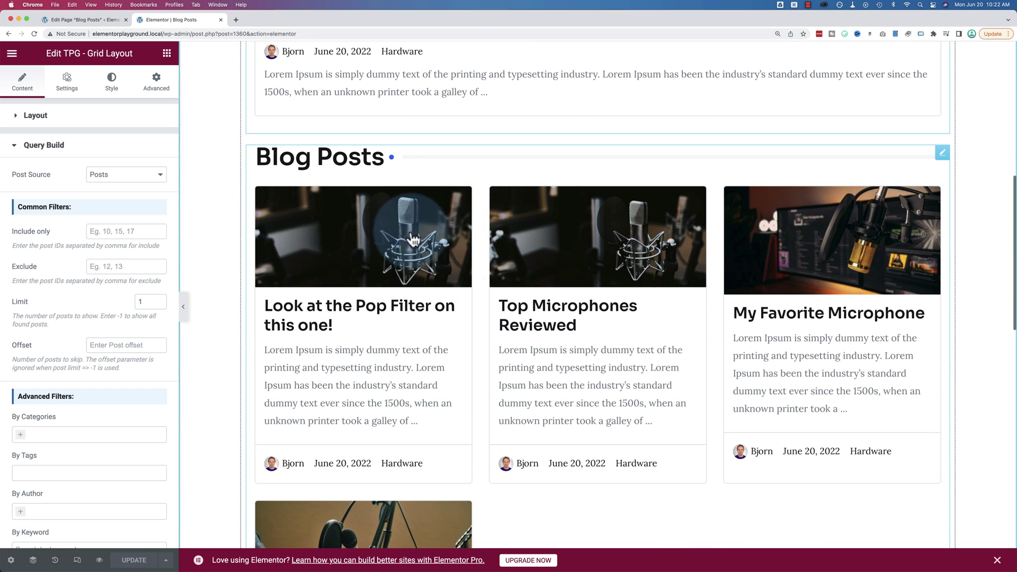
Step: Try "Older Posts" as the lower grid's section title and restore it to "Blog Posts"
{"action": "left_click", "coordinate": [381, 158]}
{"action": "double_click", "coordinate": [237, 164]}
{"action": "type", "text": "Older"}
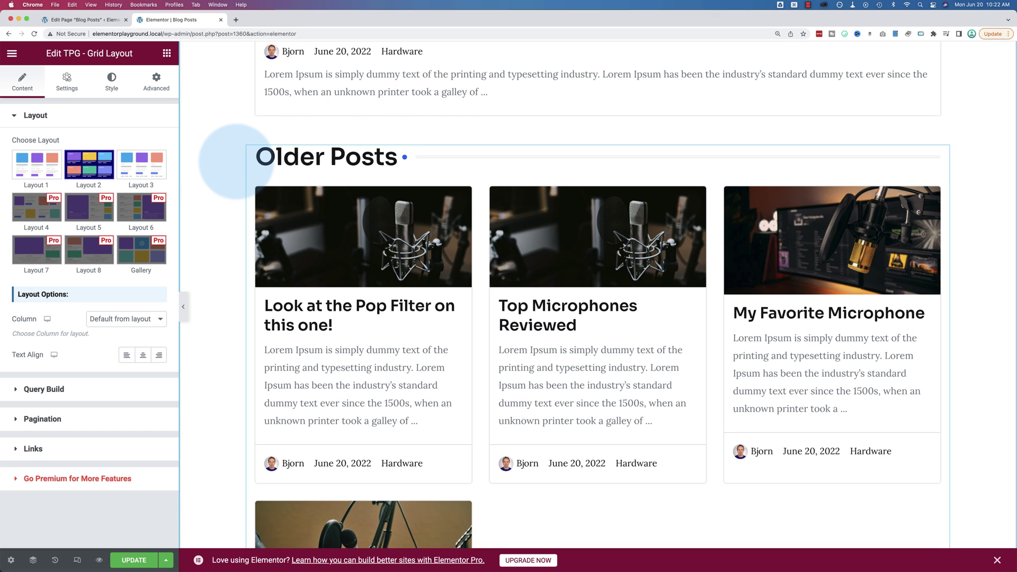
{"action": "double_click", "coordinate": [276, 158]}
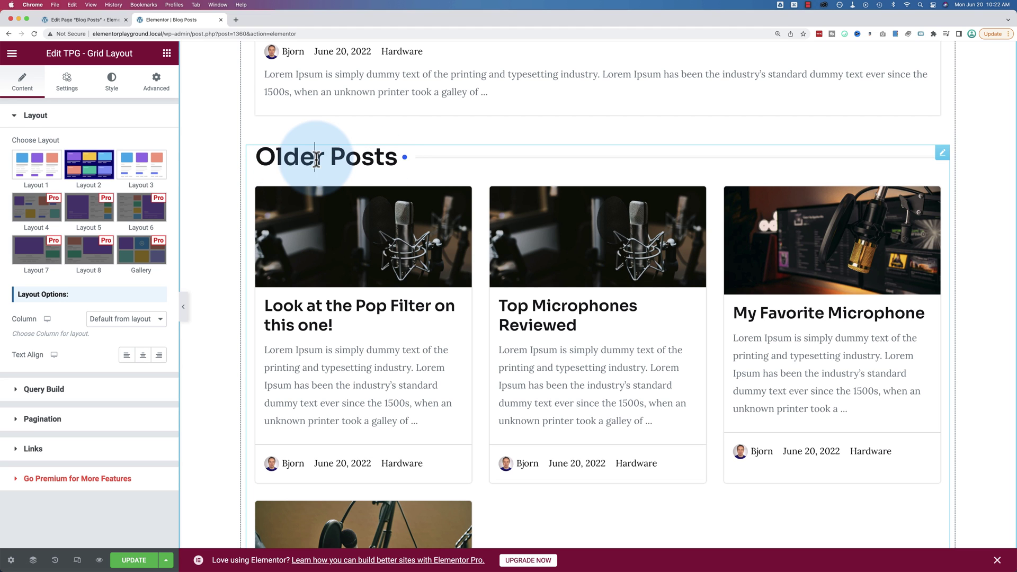
{"action": "type", "text": "Blog"}
Step: Set the Blog Posts grid's query offset to 1 so it skips the featured post, and update the page
{"action": "scroll", "coordinate": [315, 159], "scroll_direction": "up", "scroll_amount": 15}
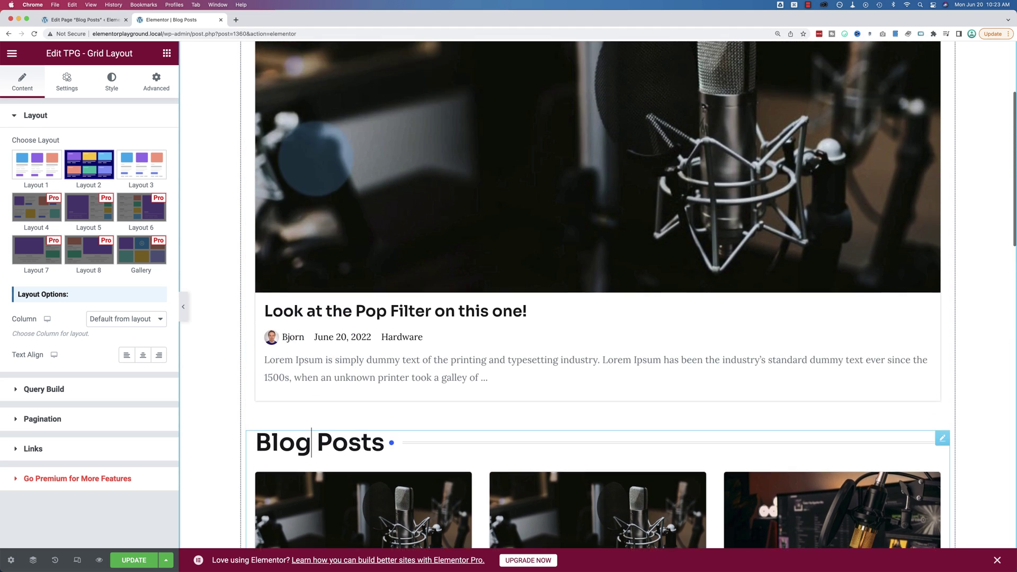
{"action": "scroll", "coordinate": [434, 130], "scroll_direction": "down", "scroll_amount": 10}
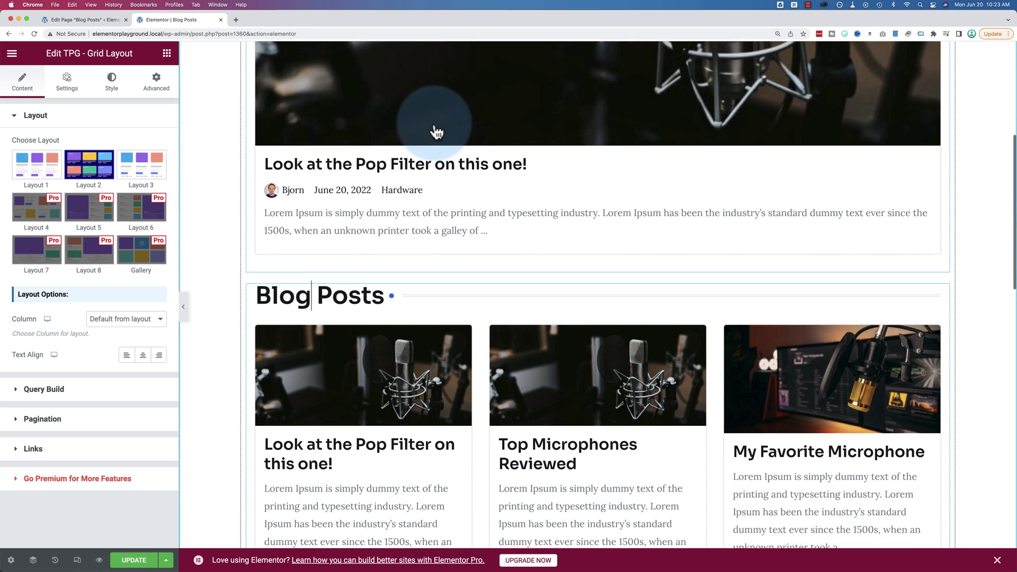
{"action": "scroll", "coordinate": [338, 263], "scroll_direction": "down", "scroll_amount": 3}
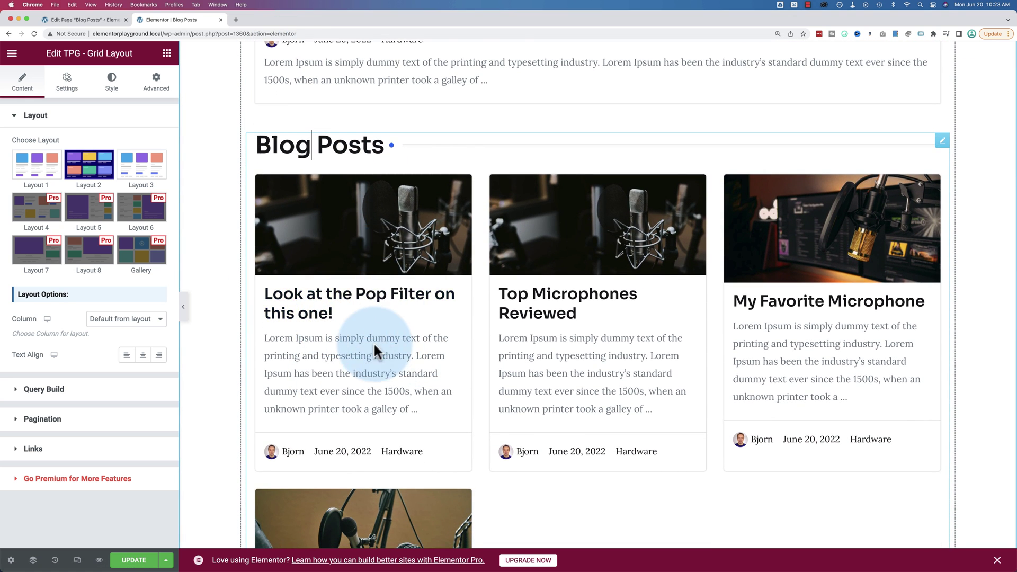
{"action": "scroll", "coordinate": [376, 347], "scroll_direction": "up", "scroll_amount": 2}
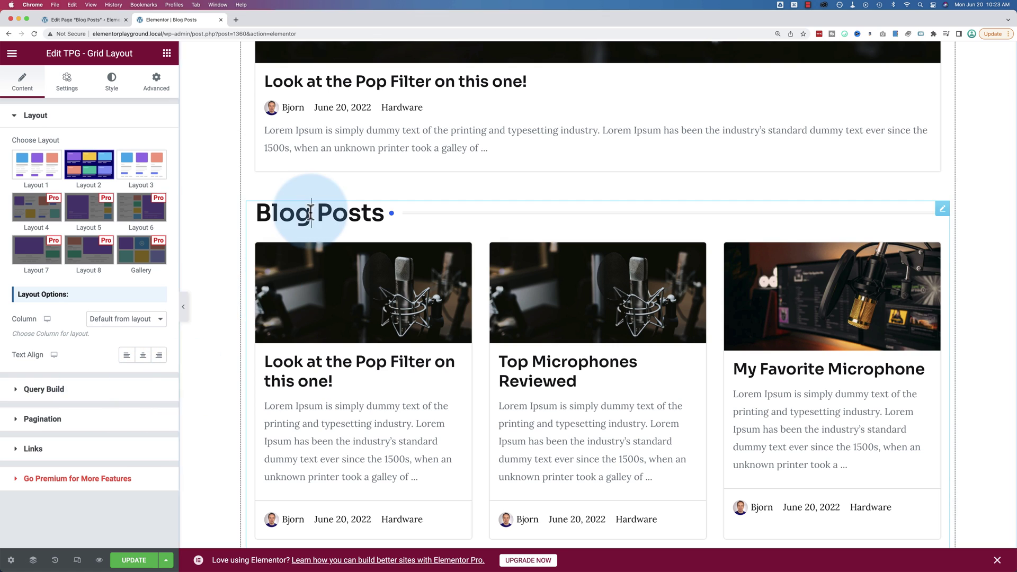
{"action": "left_click", "coordinate": [69, 396]}
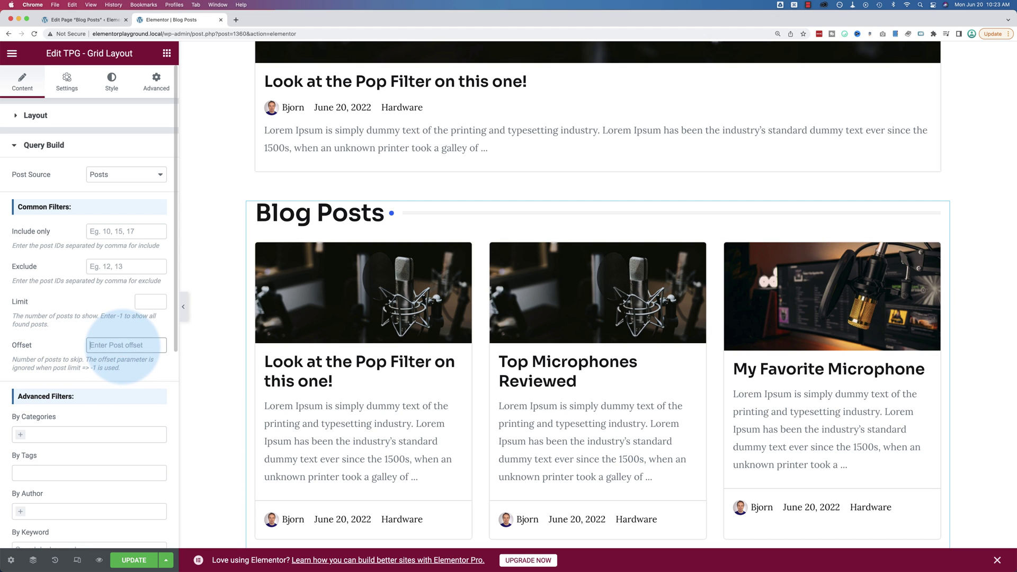
{"action": "type", "text": "1"}
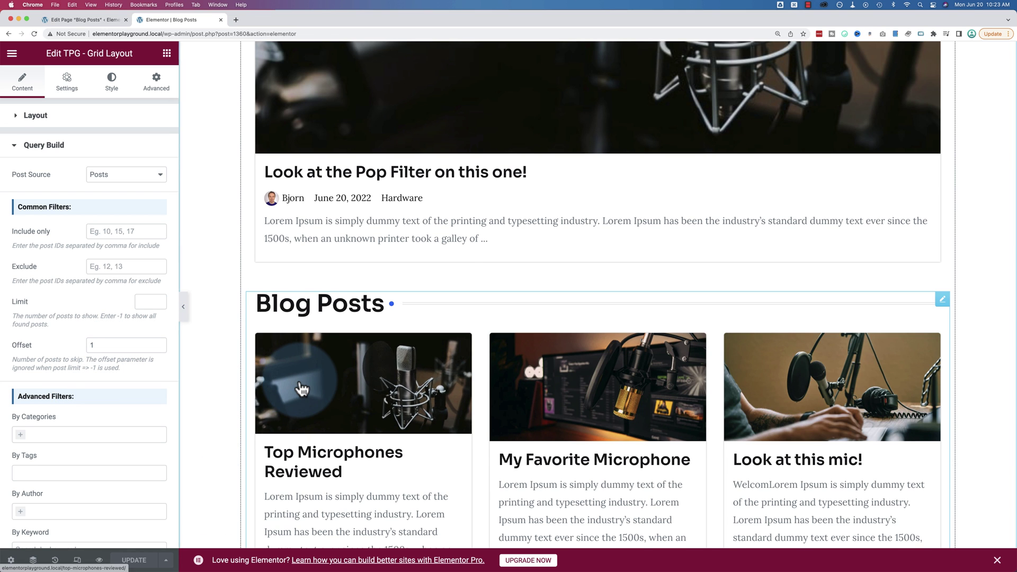
Step: Compare the featured post with the Blog Posts grid below it to check for a repeated post
{"action": "scroll", "coordinate": [299, 386], "scroll_direction": "down", "scroll_amount": 4}
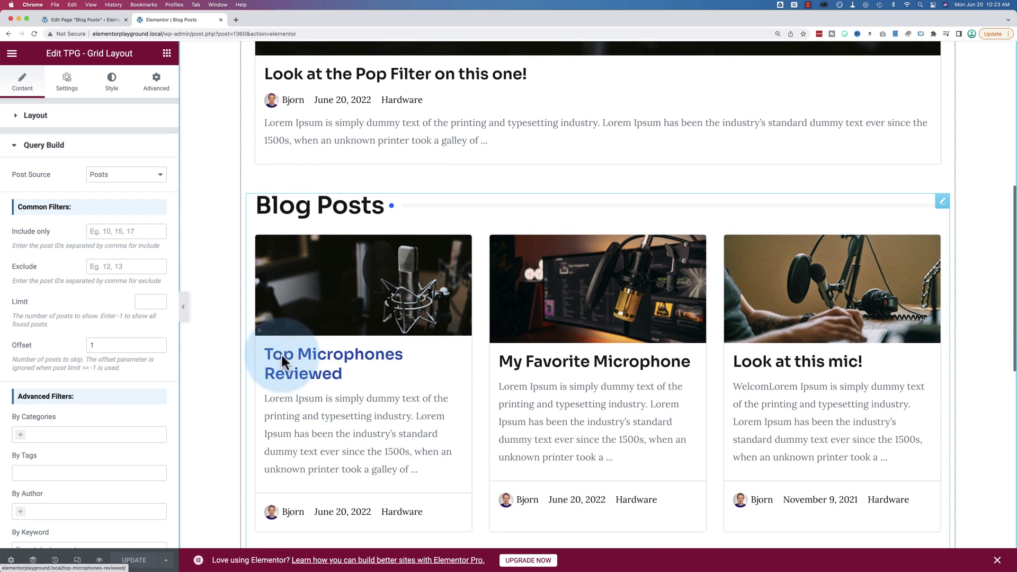
{"action": "scroll", "coordinate": [417, 385], "scroll_direction": "up", "scroll_amount": 4}
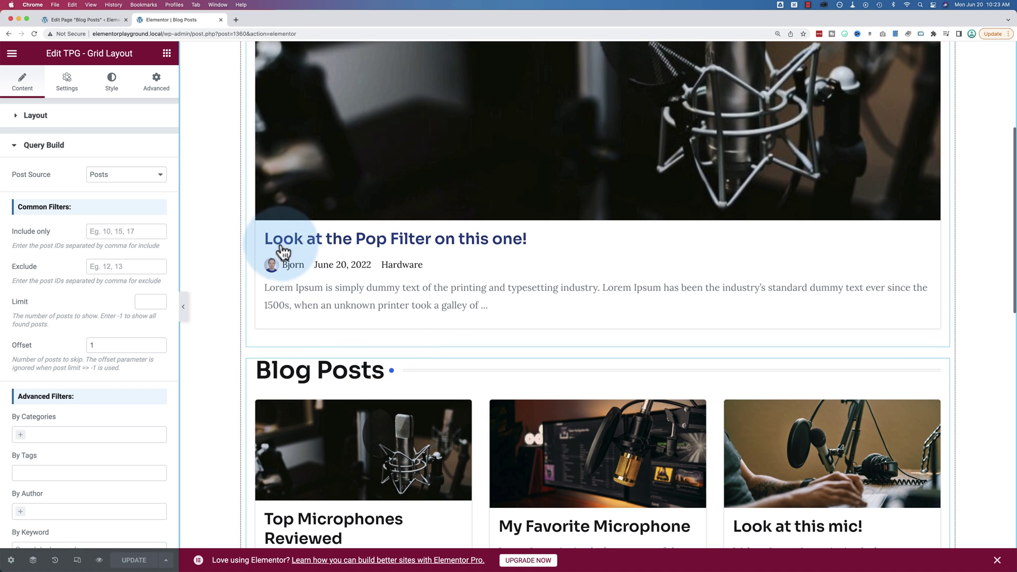
{"action": "scroll", "coordinate": [520, 250], "scroll_direction": "down", "scroll_amount": 5}
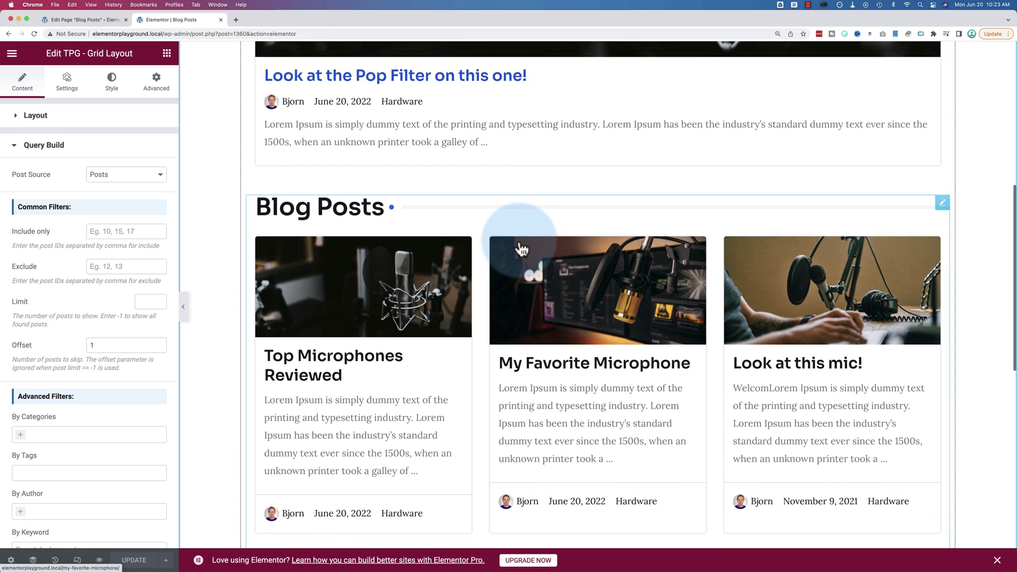
{"action": "scroll", "coordinate": [519, 249], "scroll_direction": "down", "scroll_amount": 3}
{"action": "scroll", "coordinate": [513, 320], "scroll_direction": "up", "scroll_amount": 4}
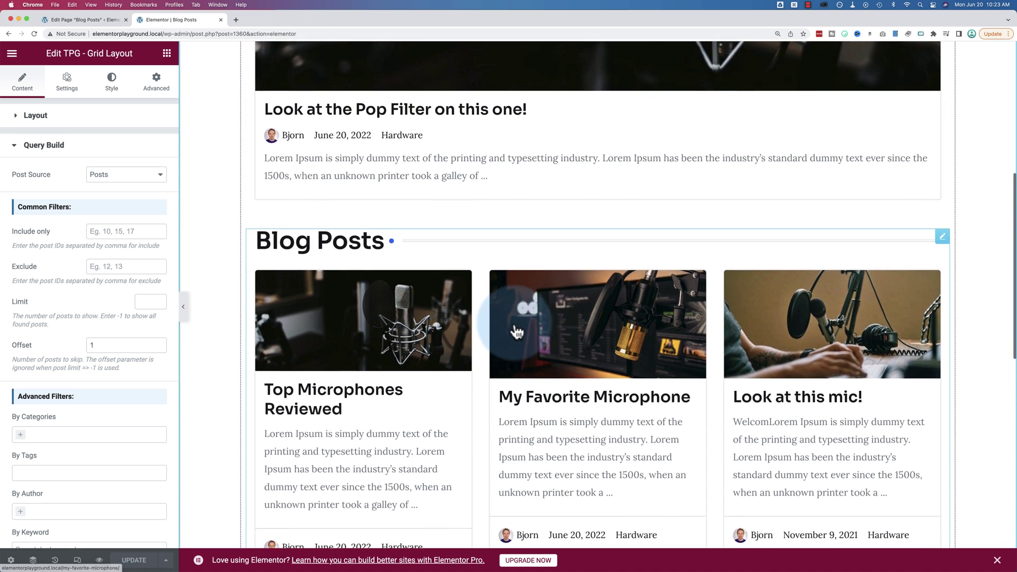
{"action": "scroll", "coordinate": [516, 332], "scroll_direction": "up", "scroll_amount": 3}
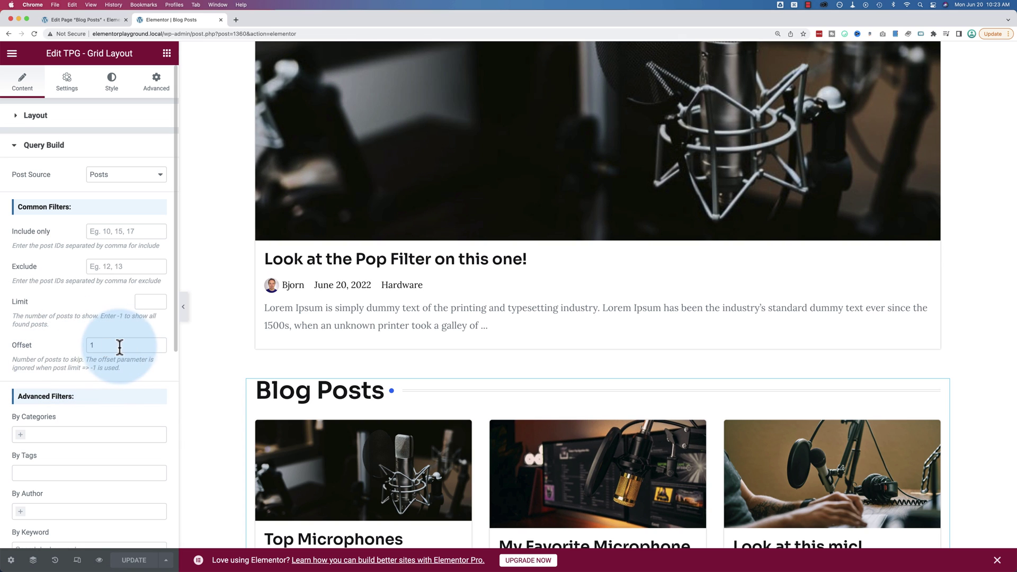
Step: Review the Blog Posts grid's advanced query filters, then its pagination and post link settings
{"action": "scroll", "coordinate": [109, 292], "scroll_direction": "down", "scroll_amount": 6}
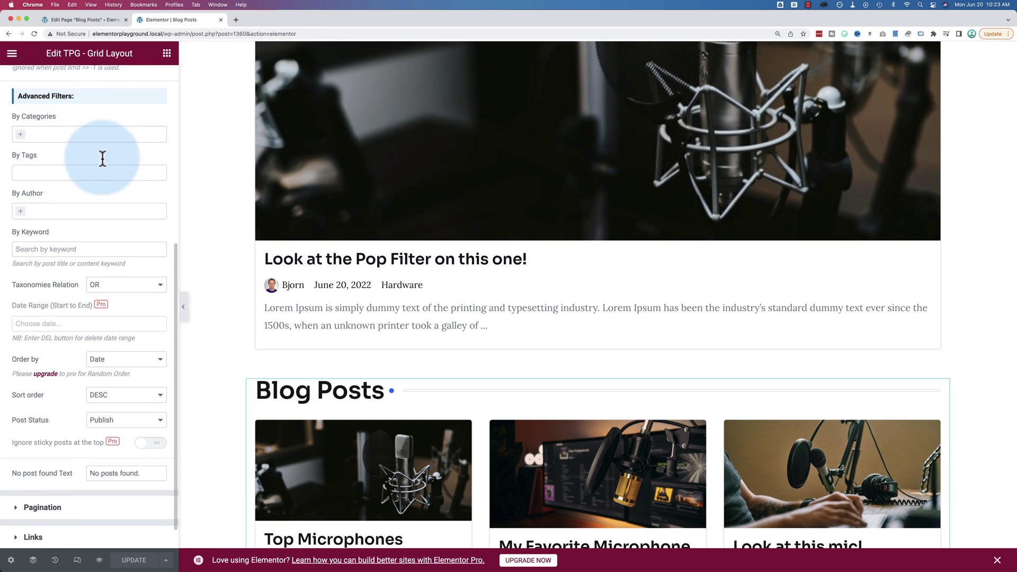
{"action": "scroll", "coordinate": [112, 243], "scroll_direction": "down", "scroll_amount": 1}
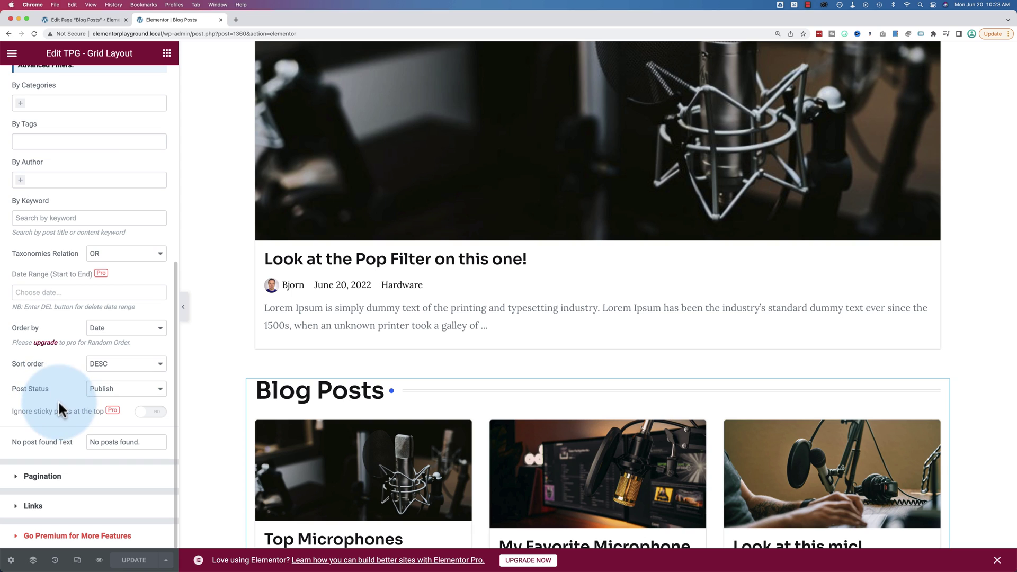
{"action": "left_click", "coordinate": [53, 477]}
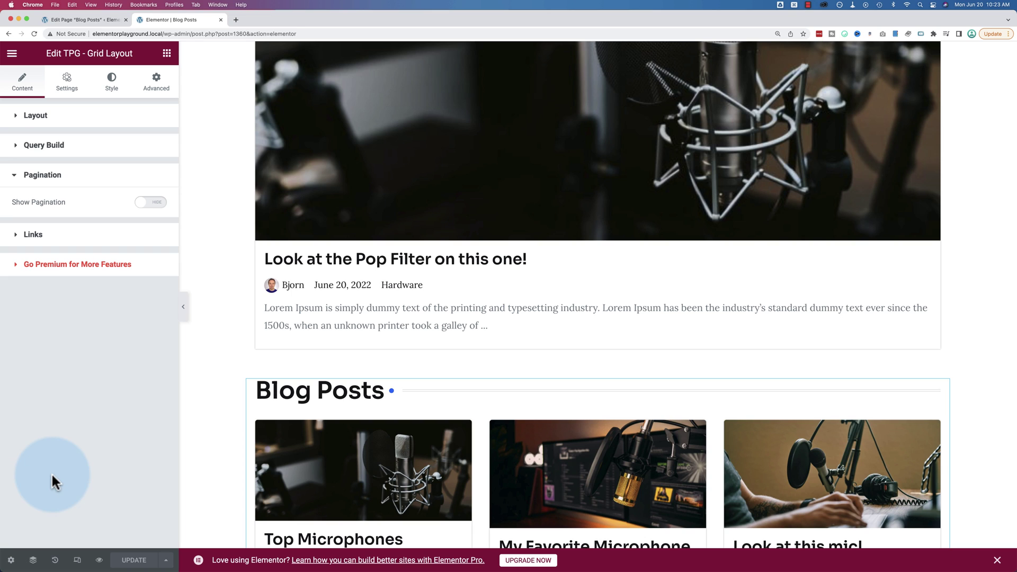
{"action": "left_click", "coordinate": [53, 236]}
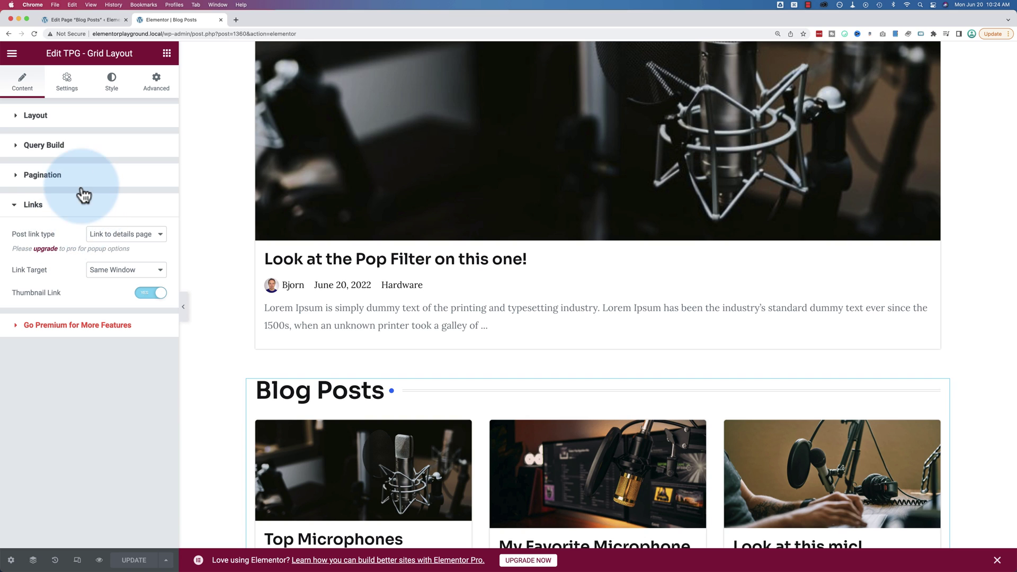
{"action": "left_click", "coordinate": [80, 179]}
{"action": "left_click", "coordinate": [73, 235]}
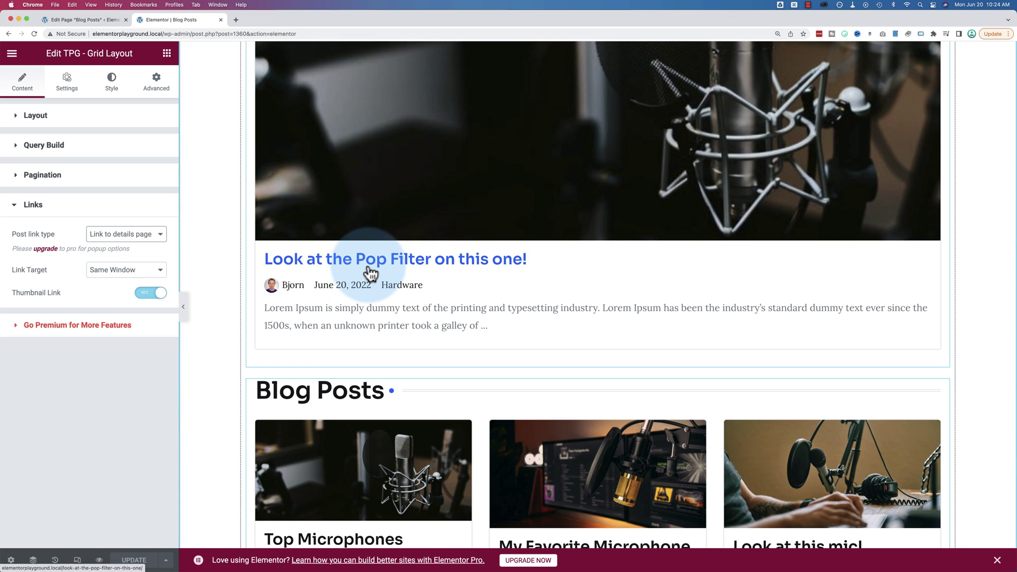
Step: Inspect the Blog Posts grid's link target choices and thumbnail link setting, leaving the target at Same Window
{"action": "left_click", "coordinate": [111, 271]}
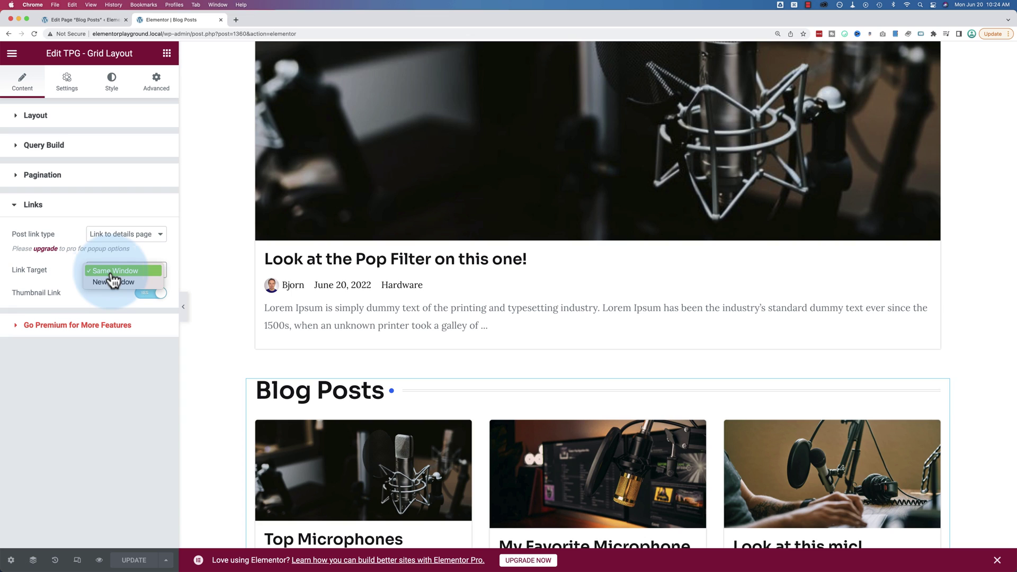
{"action": "left_click", "coordinate": [106, 307]}
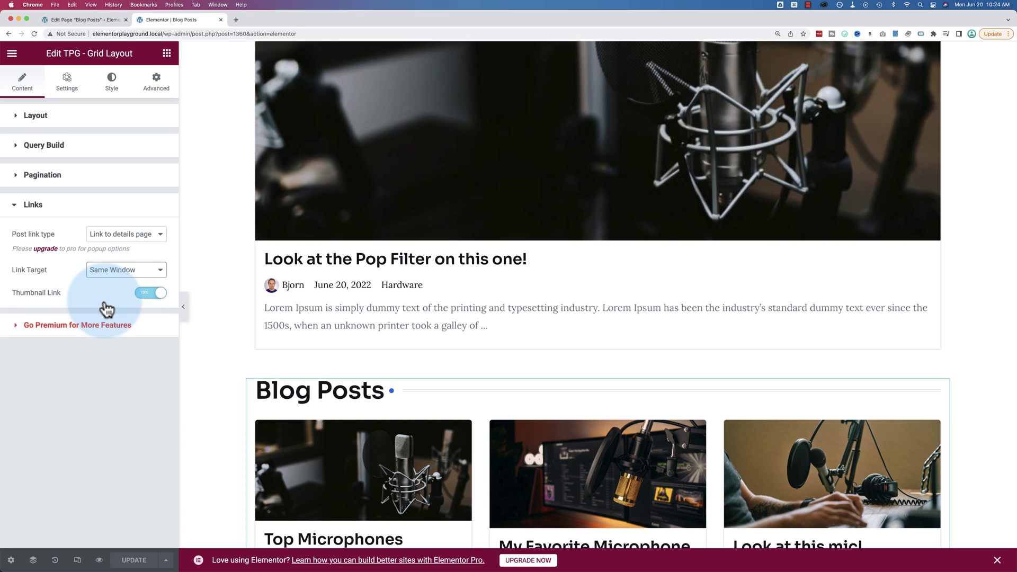
{"action": "left_click", "coordinate": [121, 270]}
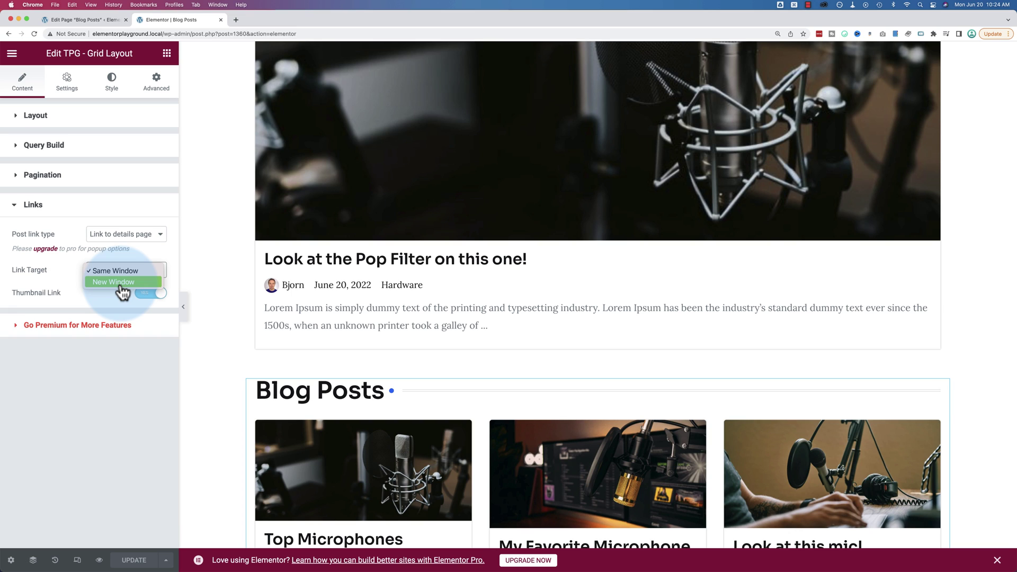
{"action": "left_click", "coordinate": [149, 289]}
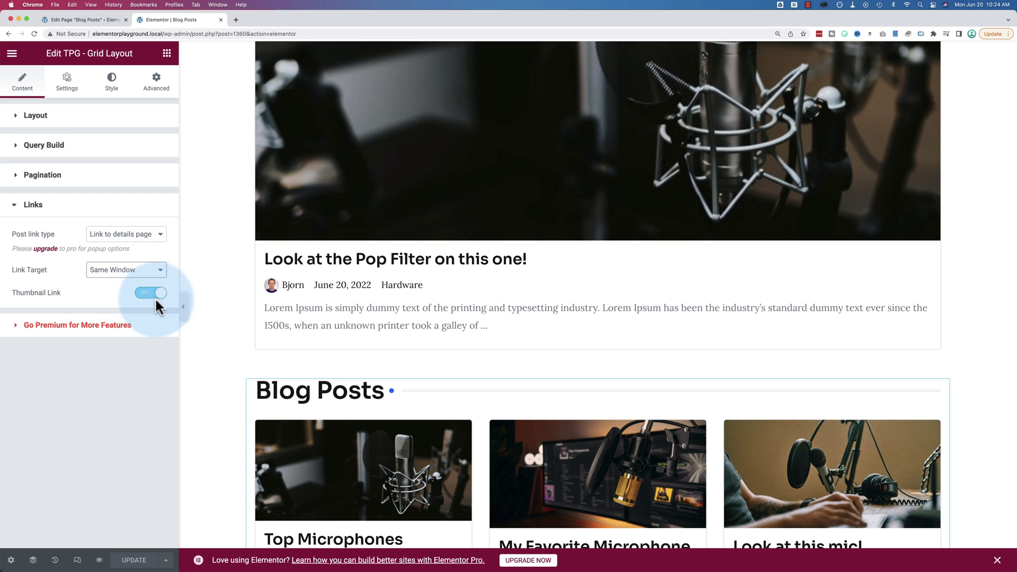
{"action": "left_click", "coordinate": [31, 206]}
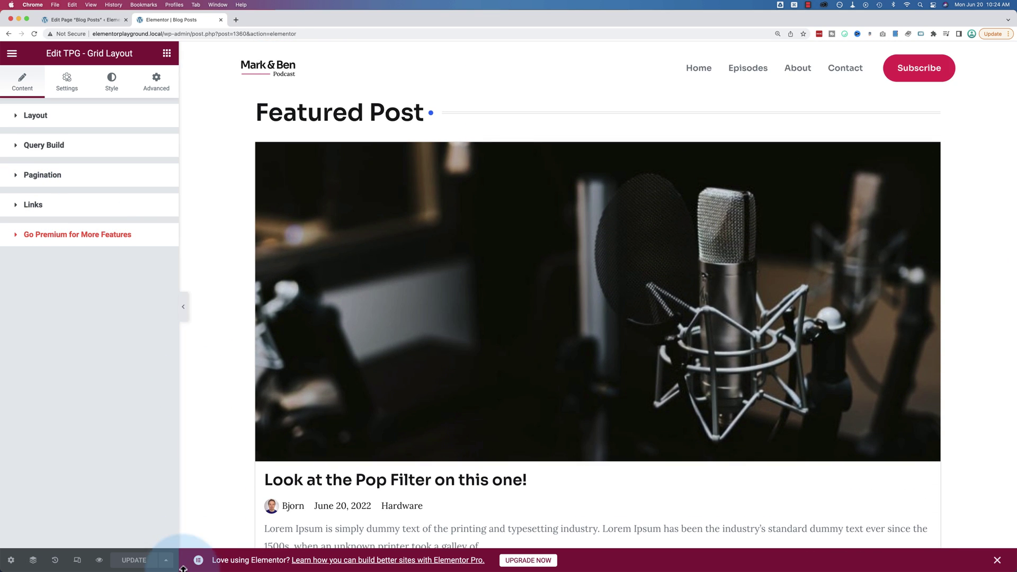
Step: Open the published Blog Posts page from its permalink and review the featured post and the grid below it
{"action": "left_click", "coordinate": [84, 20]}
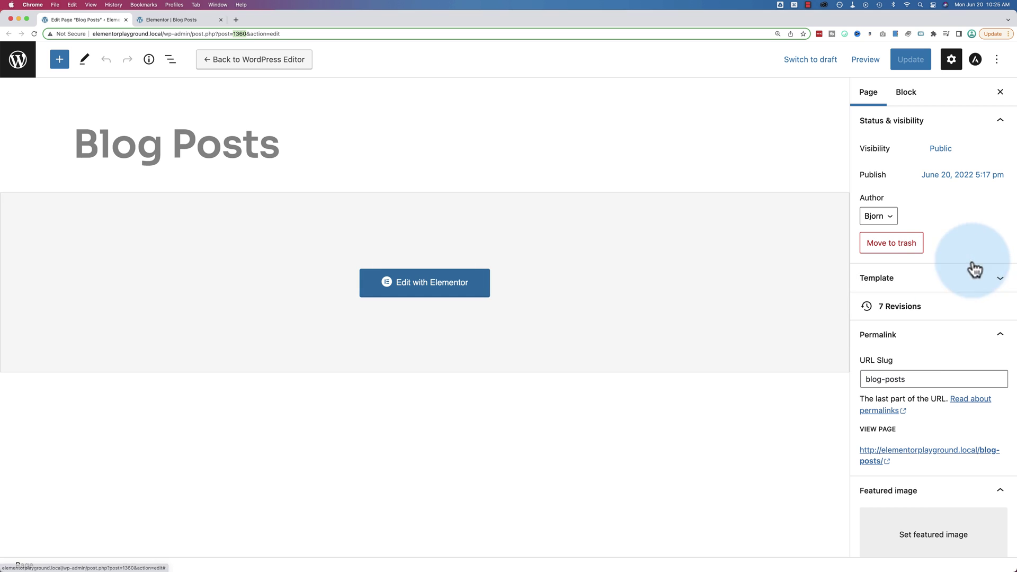
{"action": "left_click", "coordinate": [946, 456]}
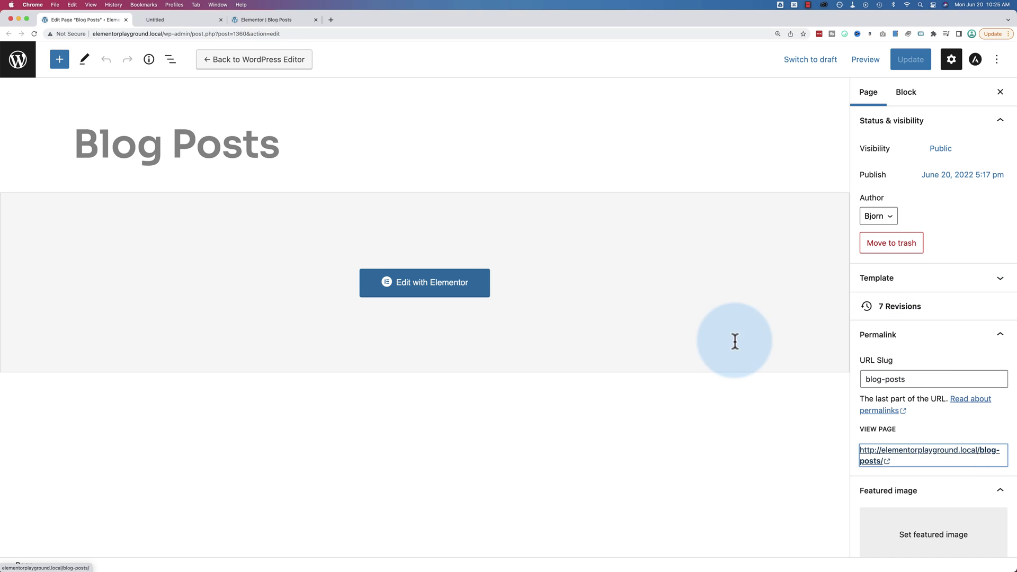
{"action": "left_click", "coordinate": [177, 20]}
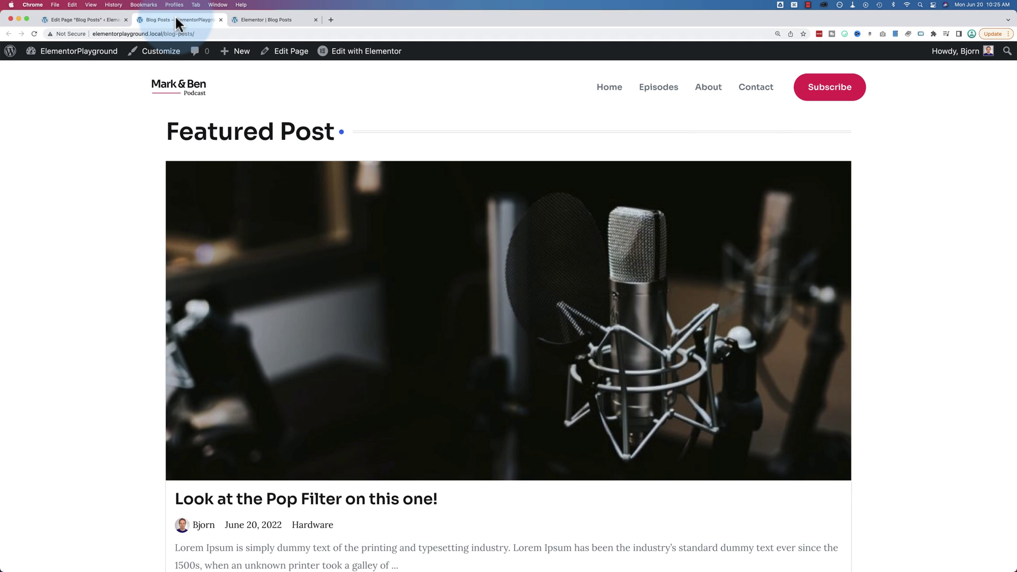
{"action": "left_click", "coordinate": [94, 111]}
{"action": "scroll", "coordinate": [95, 111], "scroll_direction": "down", "scroll_amount": 3}
{"action": "scroll", "coordinate": [95, 111], "scroll_direction": "down", "scroll_amount": 10}
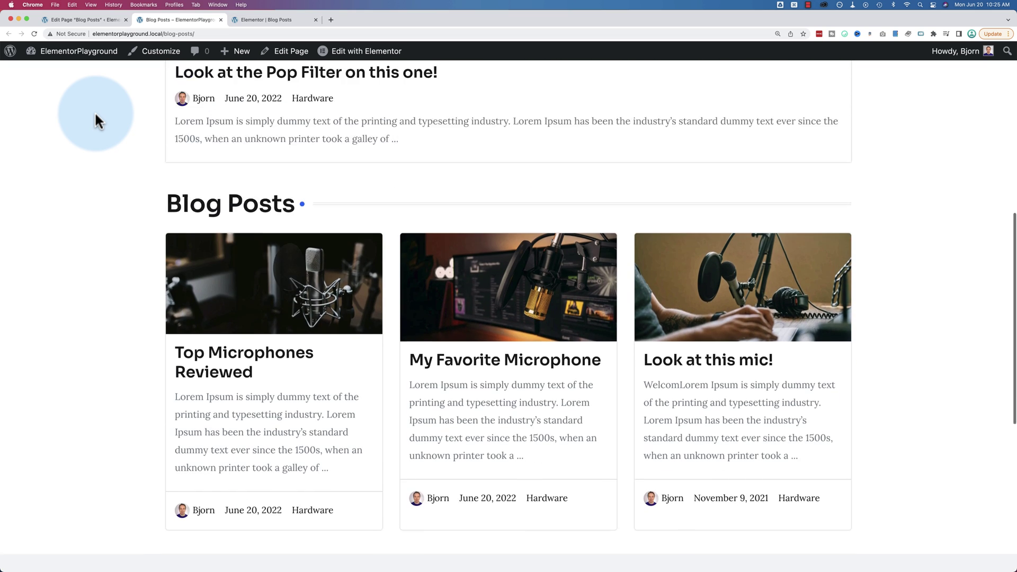
{"action": "scroll", "coordinate": [94, 111], "scroll_direction": "up", "scroll_amount": 10}
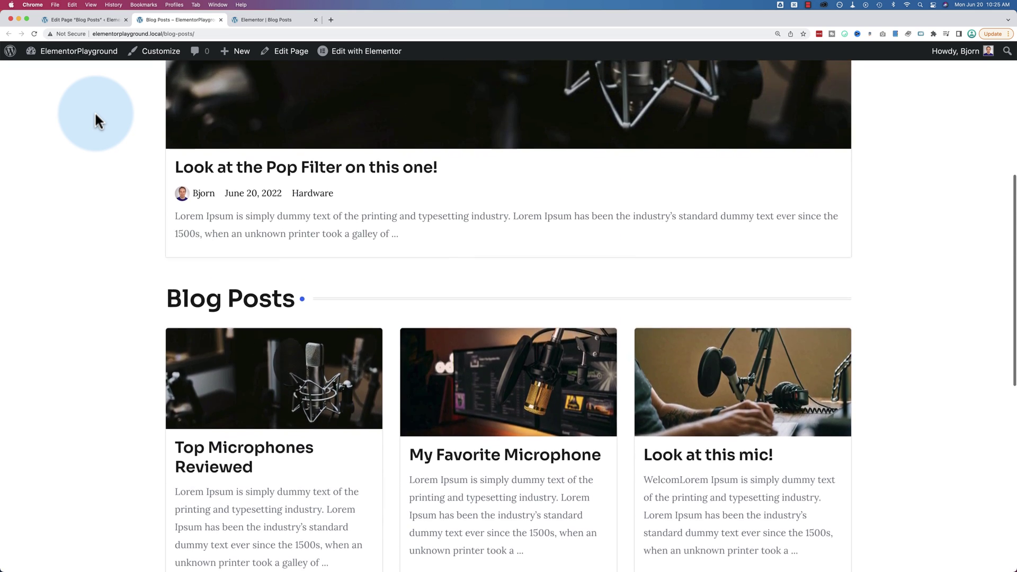